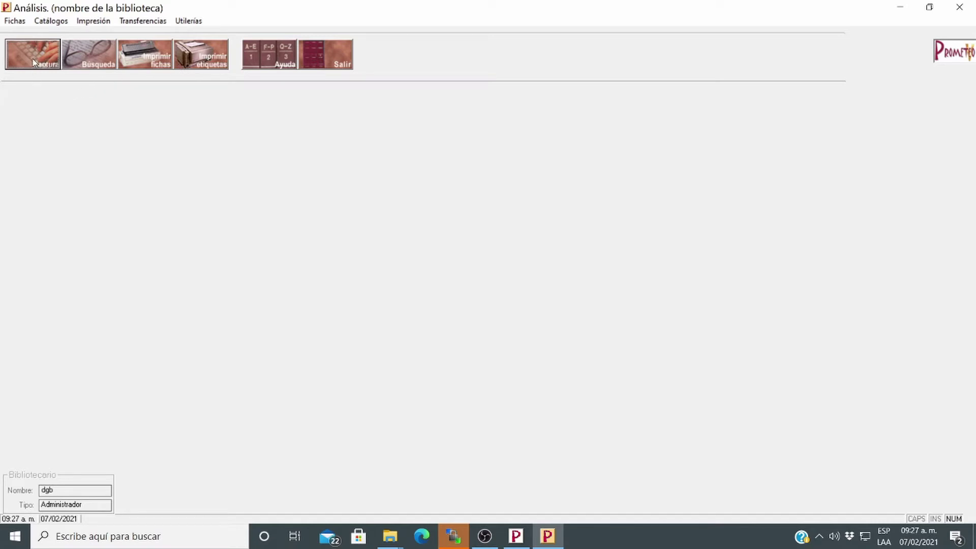
# Start a new LIBRO record numbered 800000 with first date 20200101
pyautogui.click(33, 62)
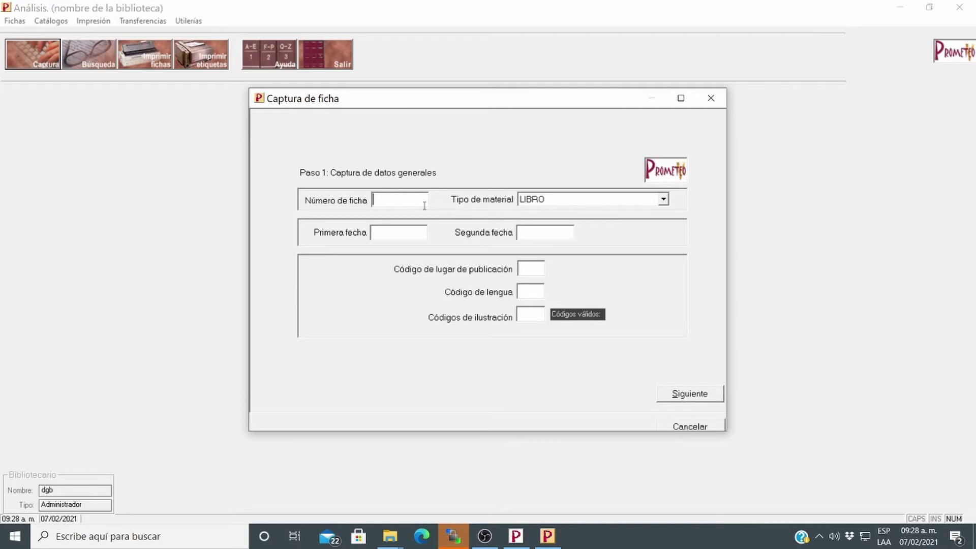
pyautogui.write('800000')
pyautogui.click(555, 199)
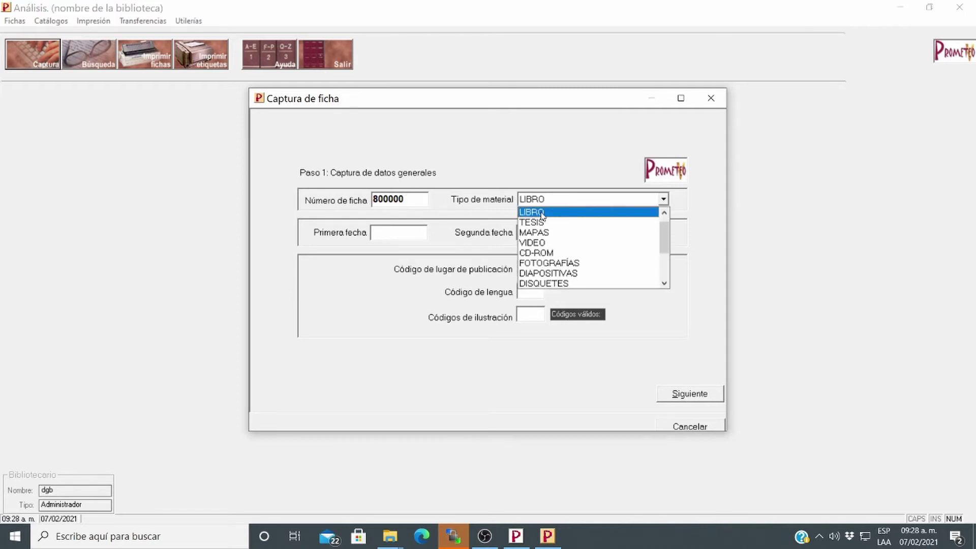
pyautogui.click(542, 215)
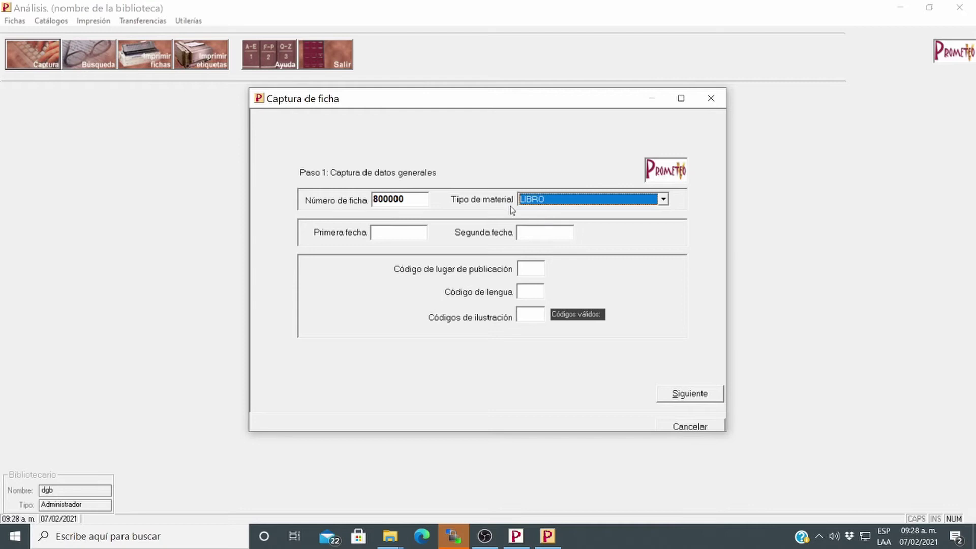
pyautogui.click(387, 234)
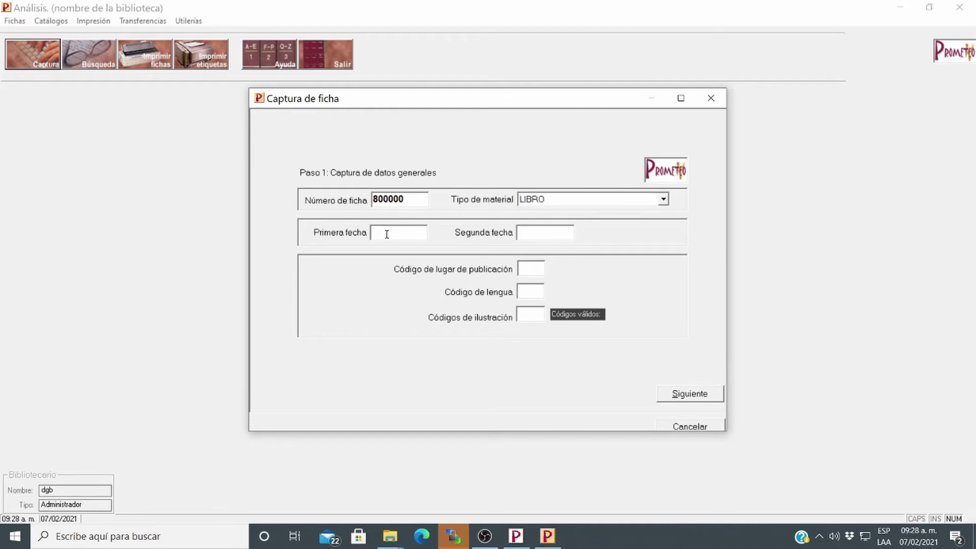
pyautogui.write('20200101')
# Set place code mx, language spa and illustration code x, then continue to step 2
pyautogui.click(527, 269)
pyautogui.write('mx')
pyautogui.click(531, 294)
pyautogui.write('spa')
pyautogui.click(519, 317)
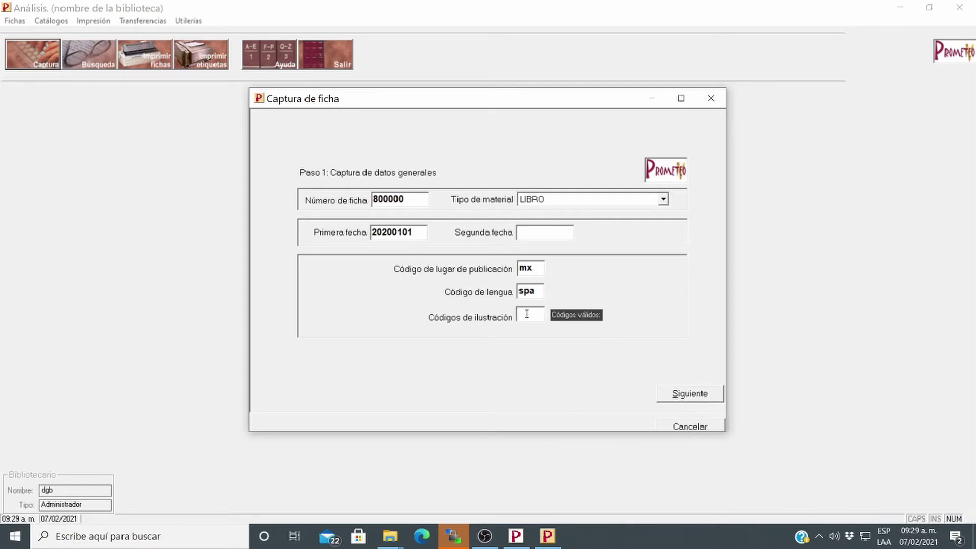
pyautogui.write('x')
pyautogui.click(683, 395)
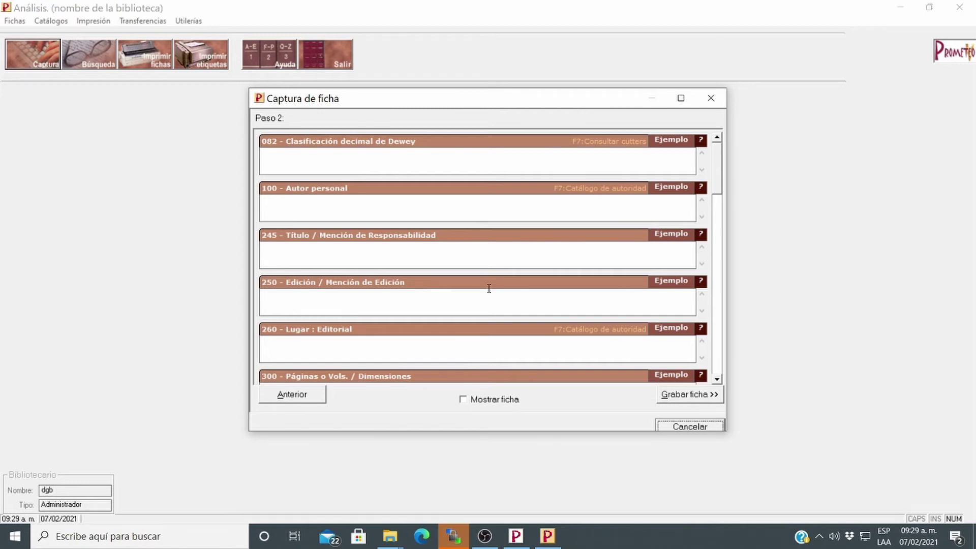
# Browse the Dewey class list for field 082 and enter 800 (Literatura)
pyautogui.click(387, 160)
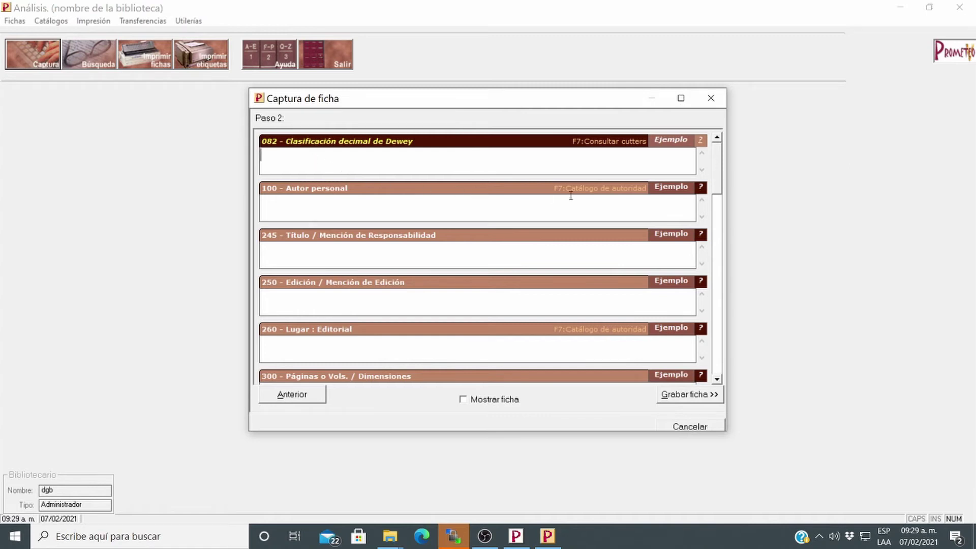
pyautogui.click(702, 142)
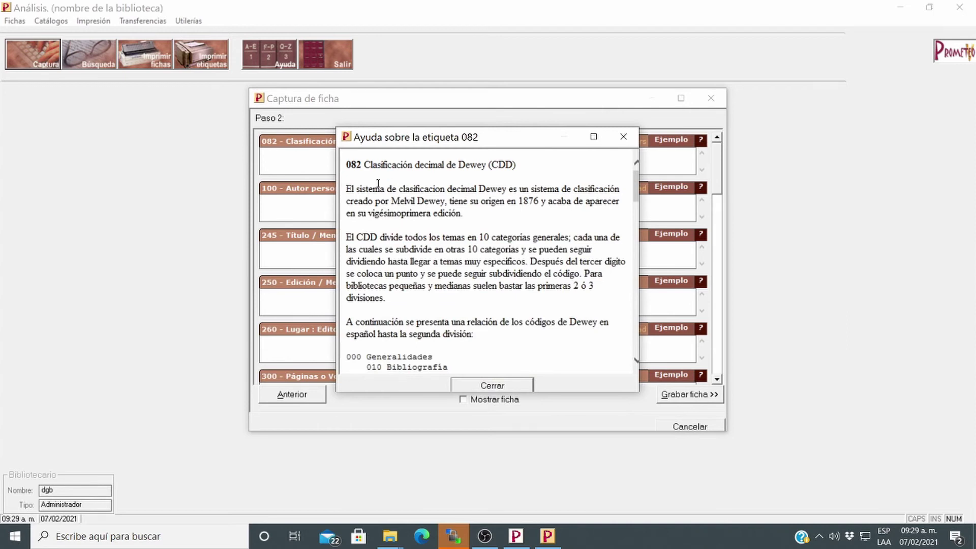
pyautogui.moveTo(383, 199); pyautogui.dragTo(433, 262)
pyautogui.scroll(-2, 436, 300)
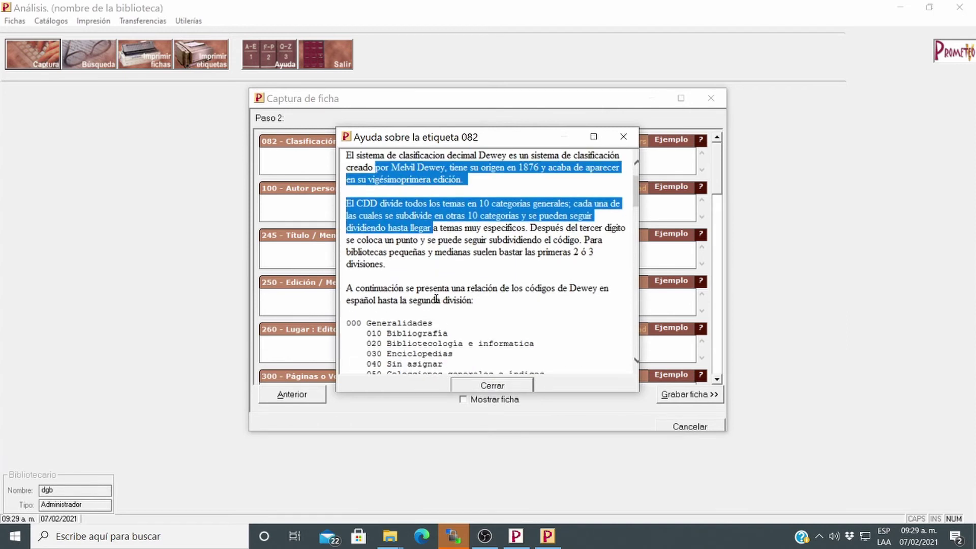
pyautogui.scroll(-4, 436, 300)
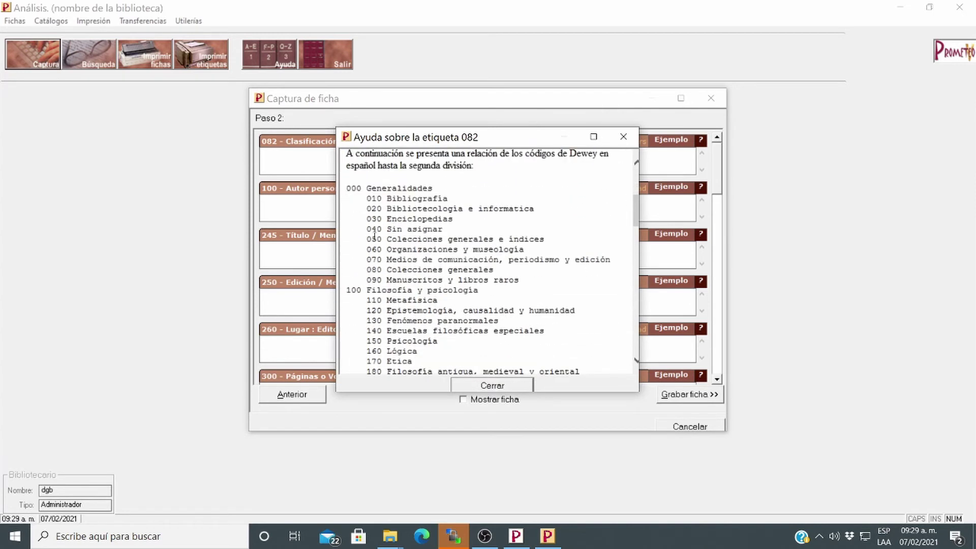
pyautogui.doubleClick(350, 189)
pyautogui.click(349, 288)
pyautogui.doubleClick(350, 290)
pyautogui.scroll(-3, 401, 294)
pyautogui.scroll(1, 401, 294)
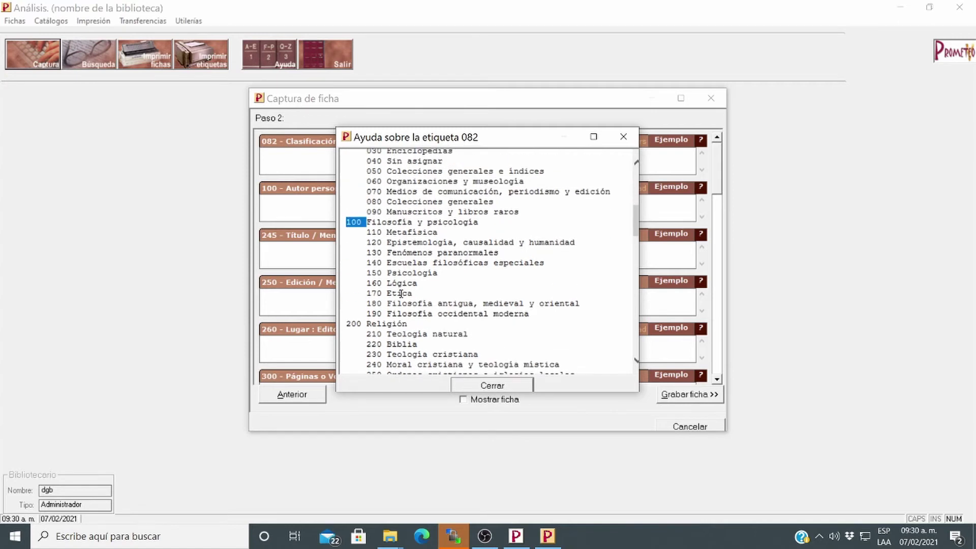
pyautogui.scroll(-11, 401, 294)
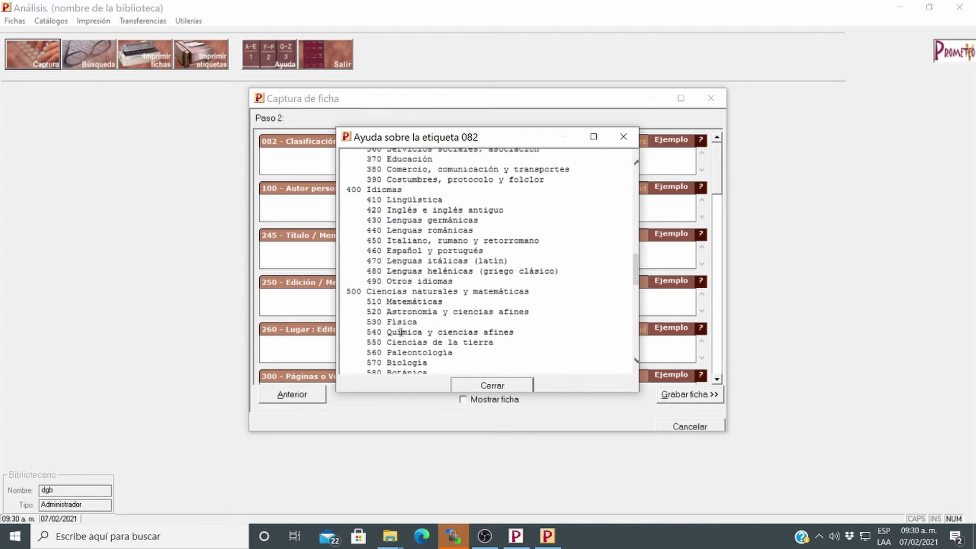
pyautogui.scroll(-12, 402, 333)
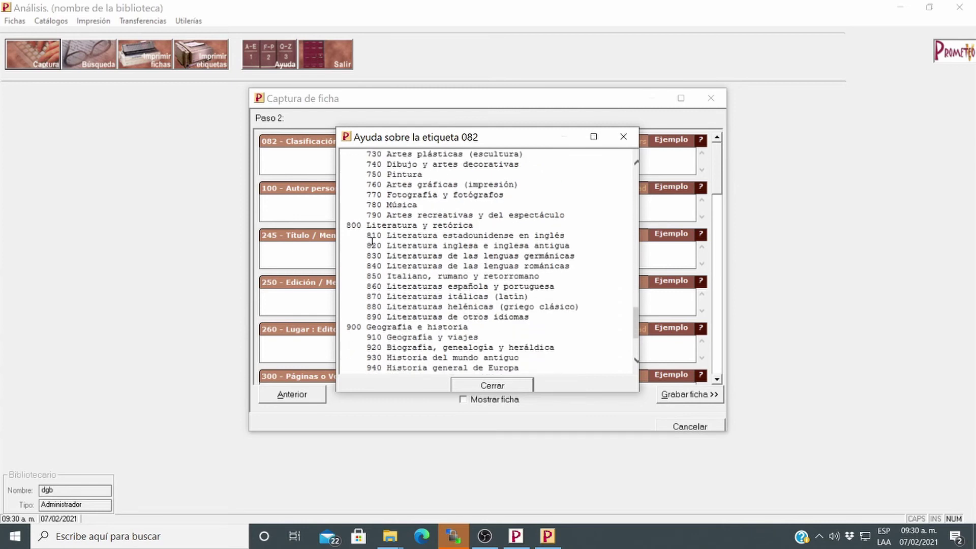
pyautogui.doubleClick(351, 225)
pyautogui.click(350, 228)
pyautogui.moveTo(350, 228); pyautogui.dragTo(400, 230)
pyautogui.click(466, 287)
pyautogui.click(506, 390)
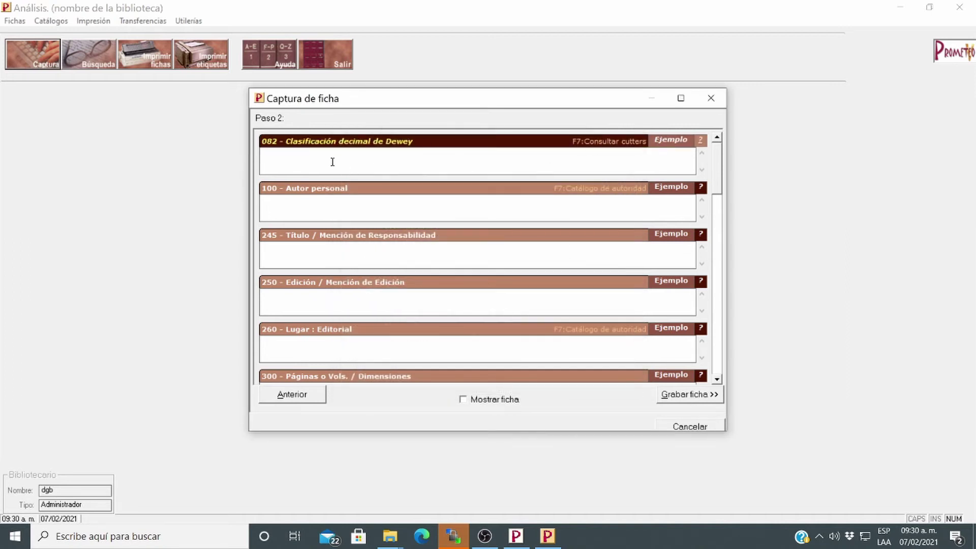
pyautogui.write('800')
# Look up 860 Spanish literature in the Dewey help and begin correcting 800
pyautogui.click(701, 140)
pyautogui.scroll(-15, 540, 282)
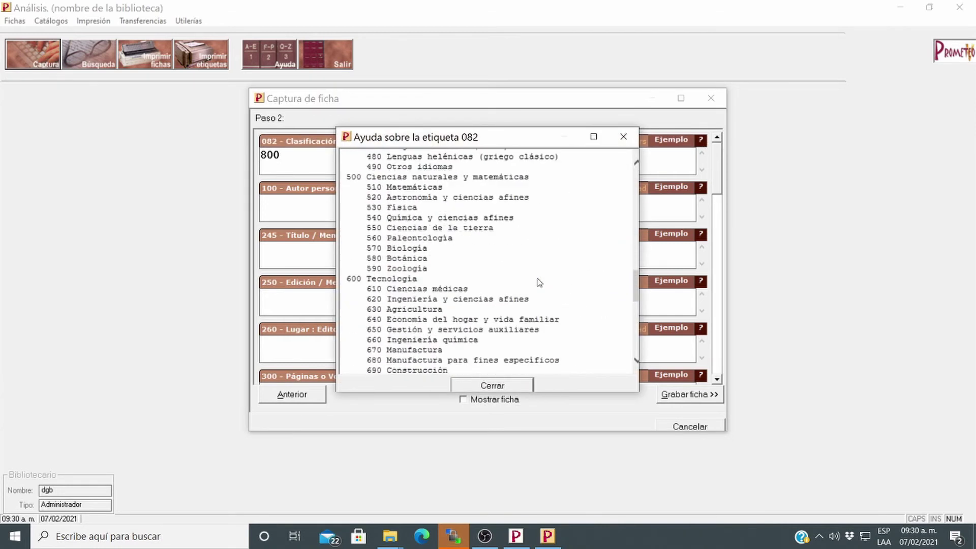
pyautogui.scroll(-8, 534, 280)
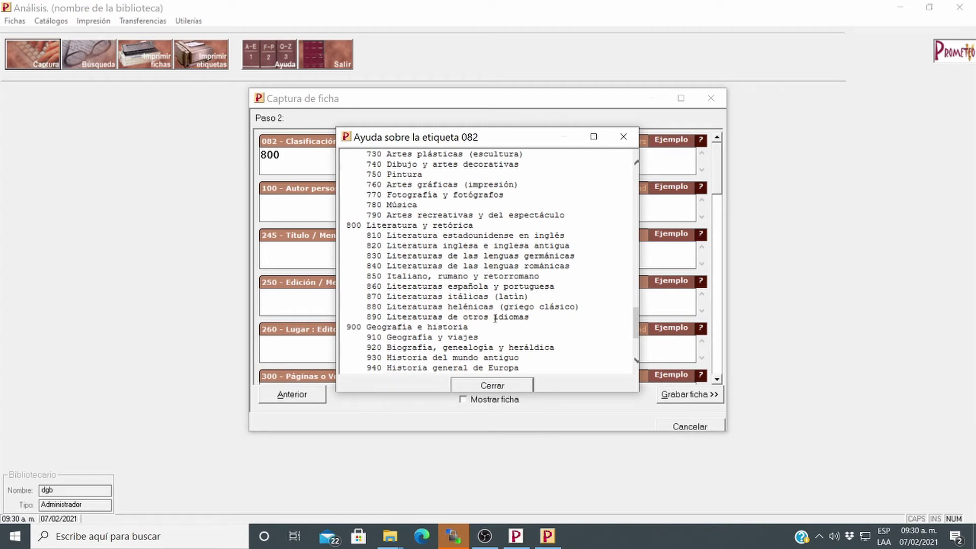
pyautogui.moveTo(464, 286); pyautogui.dragTo(419, 288)
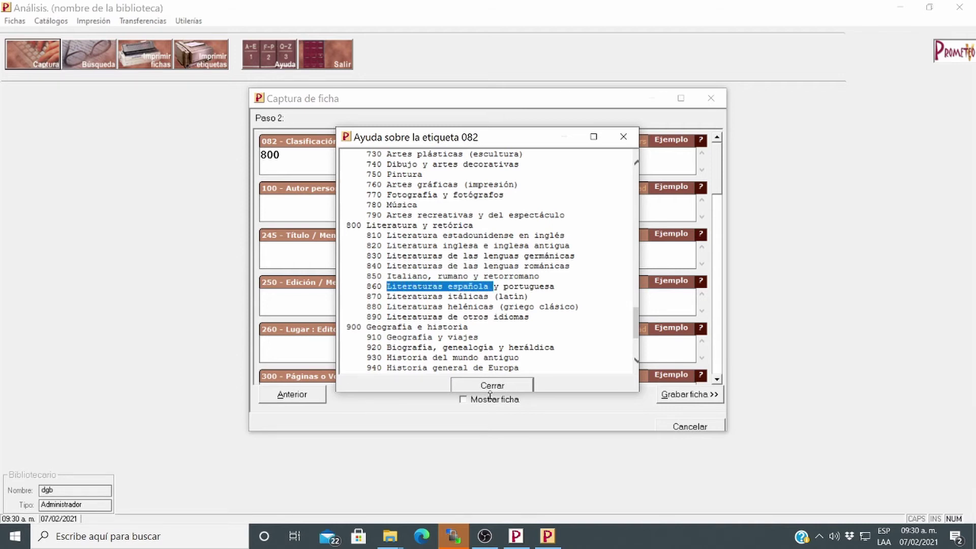
pyautogui.click(380, 288)
pyautogui.doubleClick(376, 288)
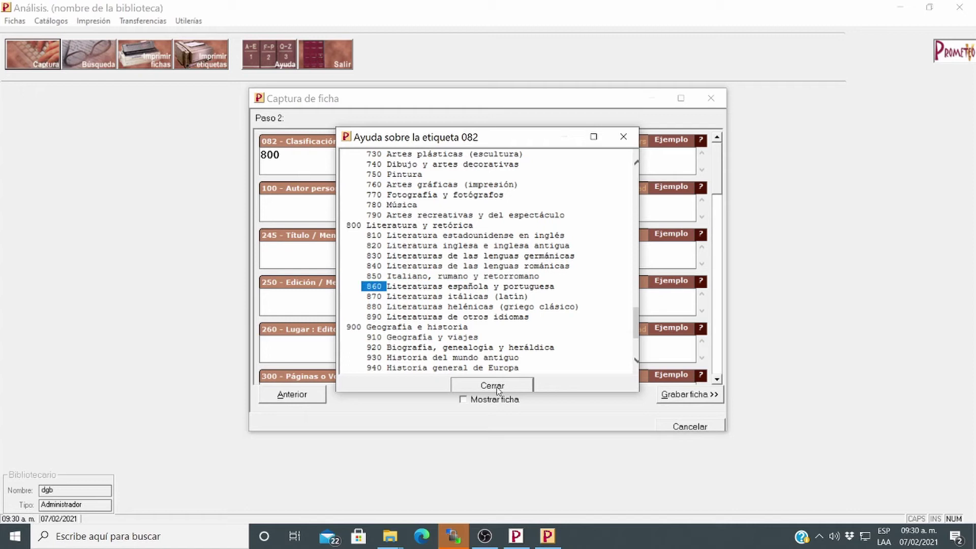
pyautogui.click(492, 386)
pyautogui.press('BackSpace')
pyautogui.press('BackSpace')
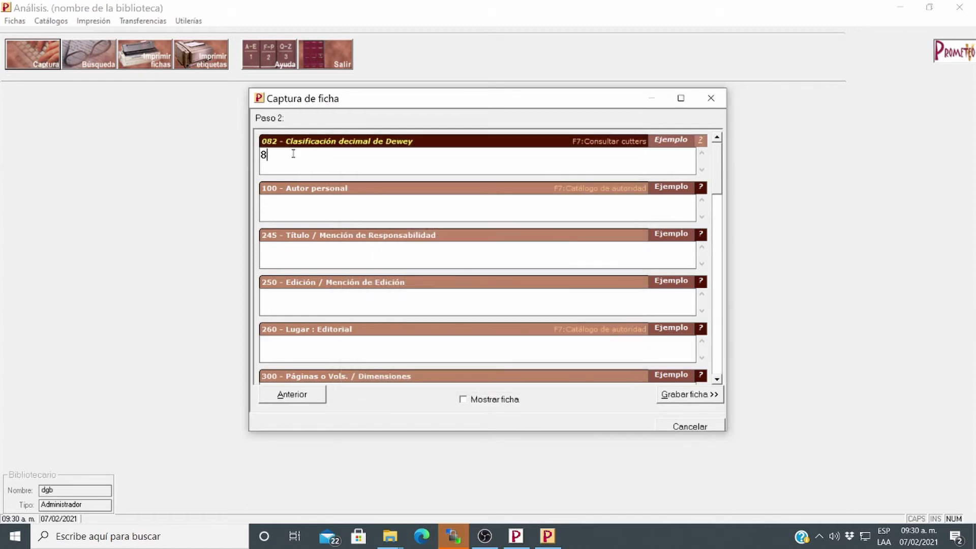
# Make field 082 read 860.123 JL and enter the author's full name in 100 Autor personal
pyautogui.write('60')
pyautogui.write('.123 JL')
pyautogui.click(344, 209)
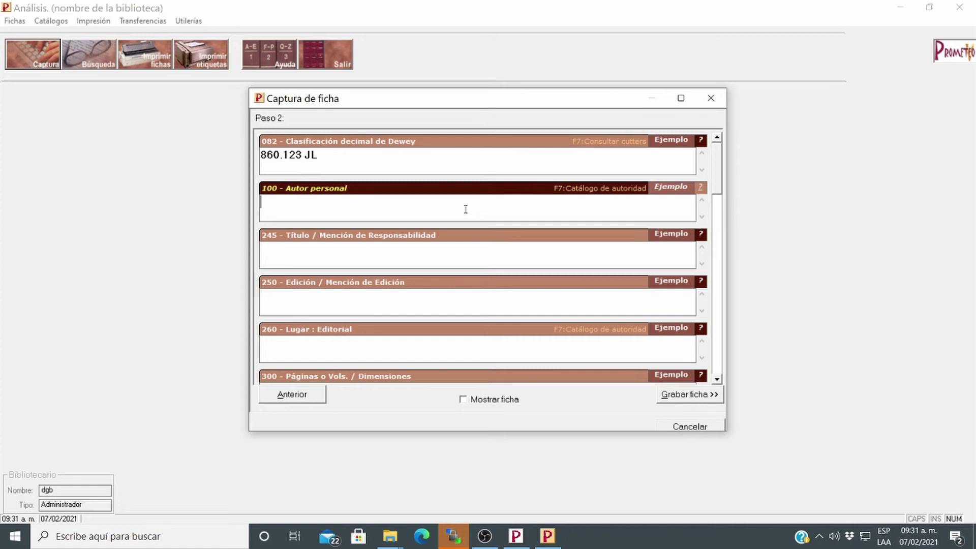
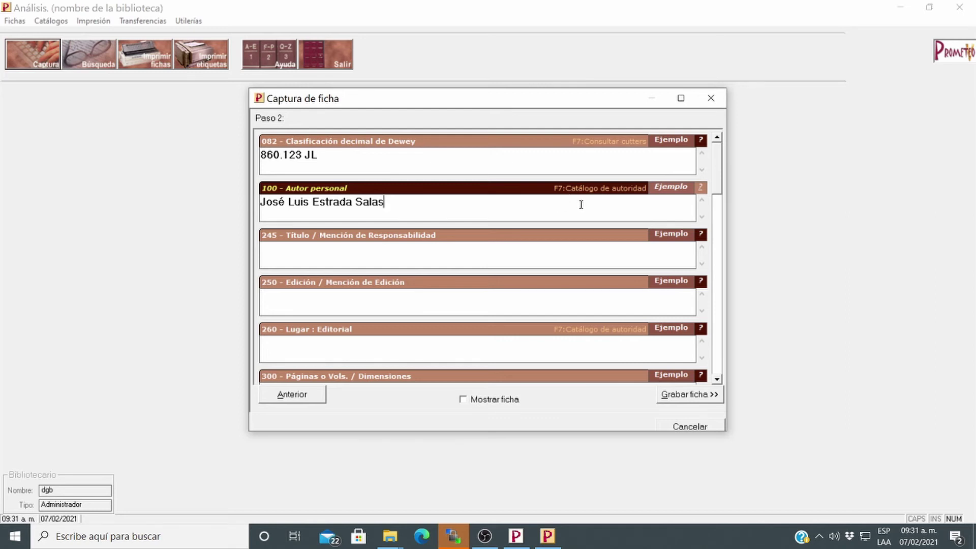
# Replace the typed author with its surname-first heading from the authors' authority catalogue (F7)
pyautogui.press('F7')
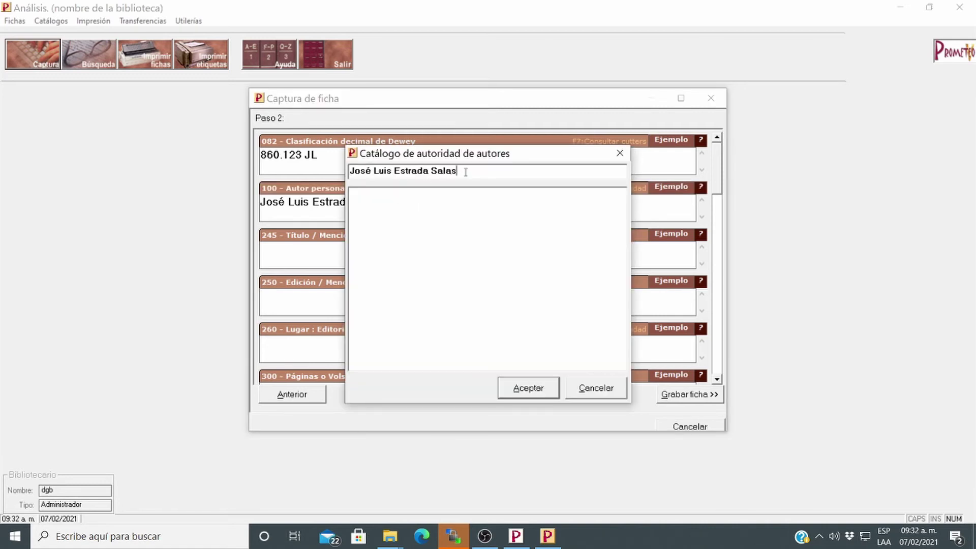
pyautogui.moveTo(464, 173); pyautogui.dragTo(321, 170)
pyautogui.press('BackSpace')
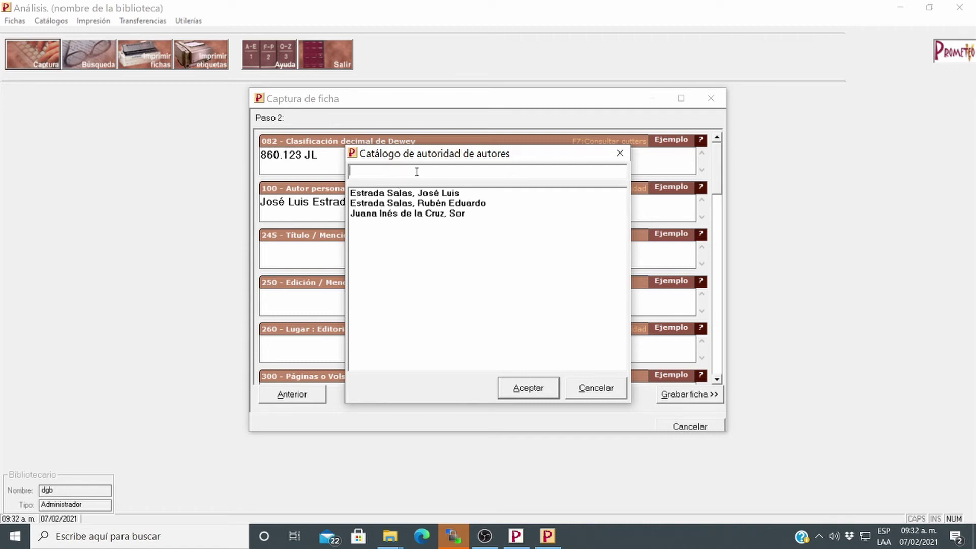
pyautogui.write('asdasasdads')
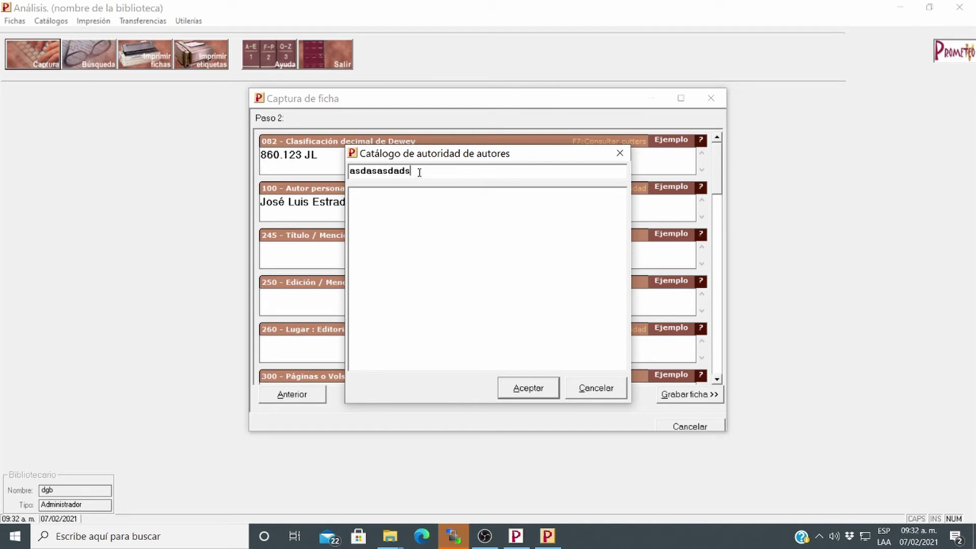
pyautogui.moveTo(419, 173); pyautogui.dragTo(345, 176)
pyautogui.press('BackSpace')
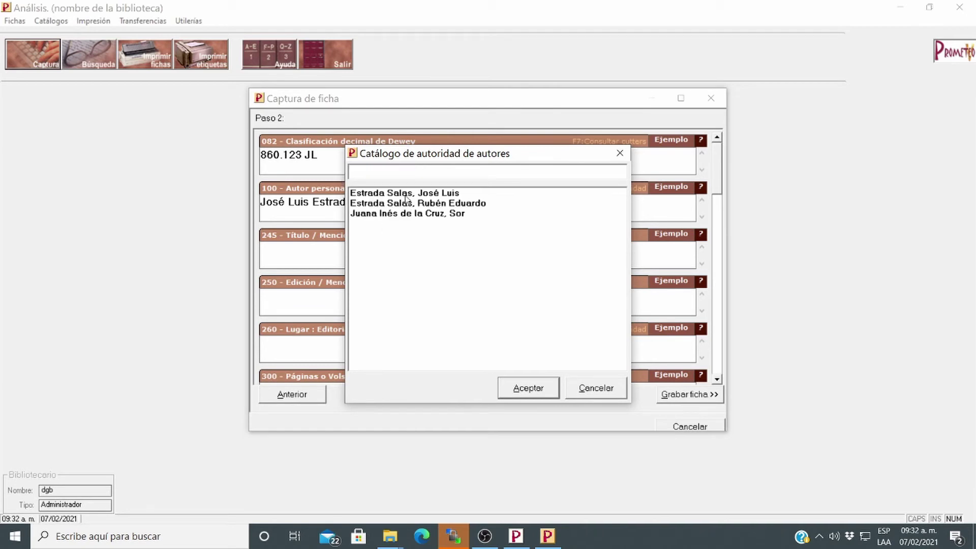
pyautogui.click(374, 196)
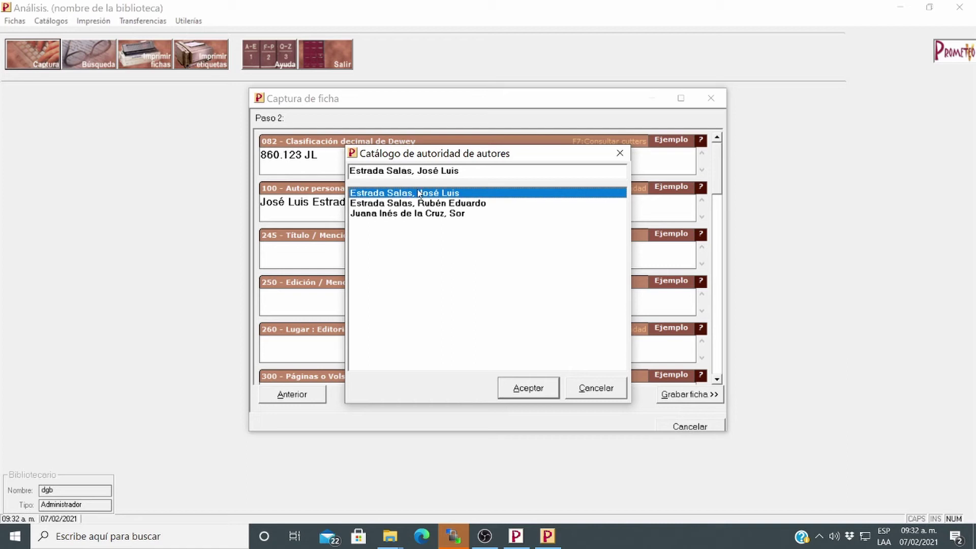
pyautogui.click(528, 389)
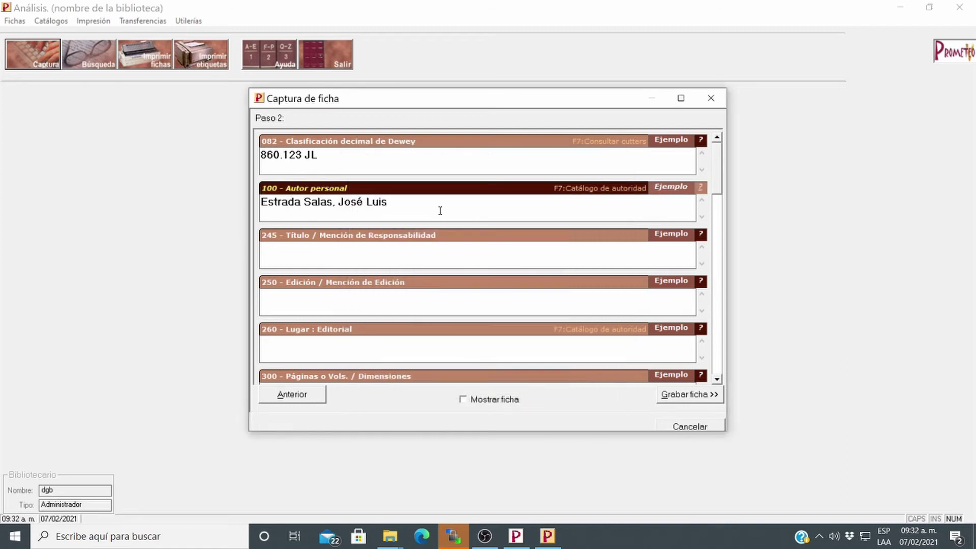
pyautogui.click(328, 254)
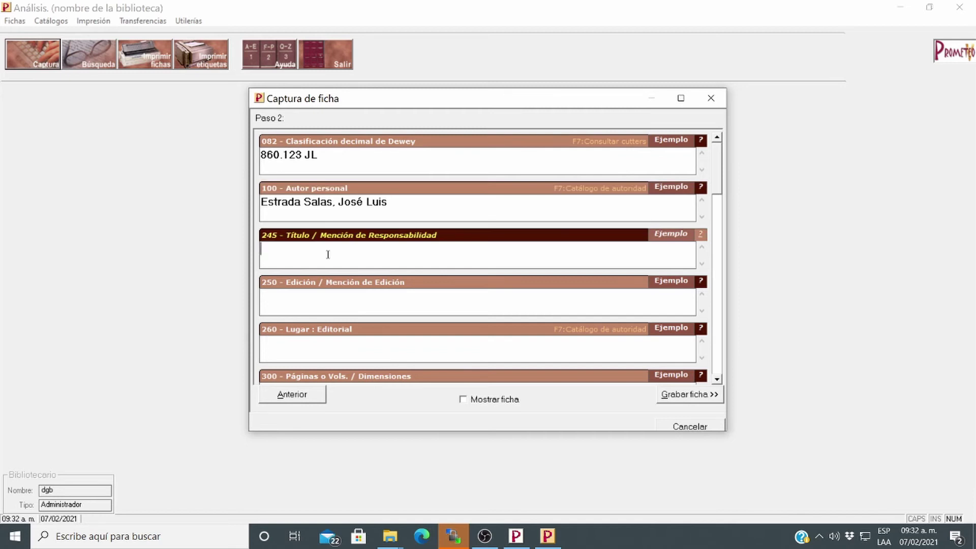
# Enter the title 'Memorias de un profesor frustrado: El caso de YouTube' in field 245
pyautogui.write('Memorias de un pr')
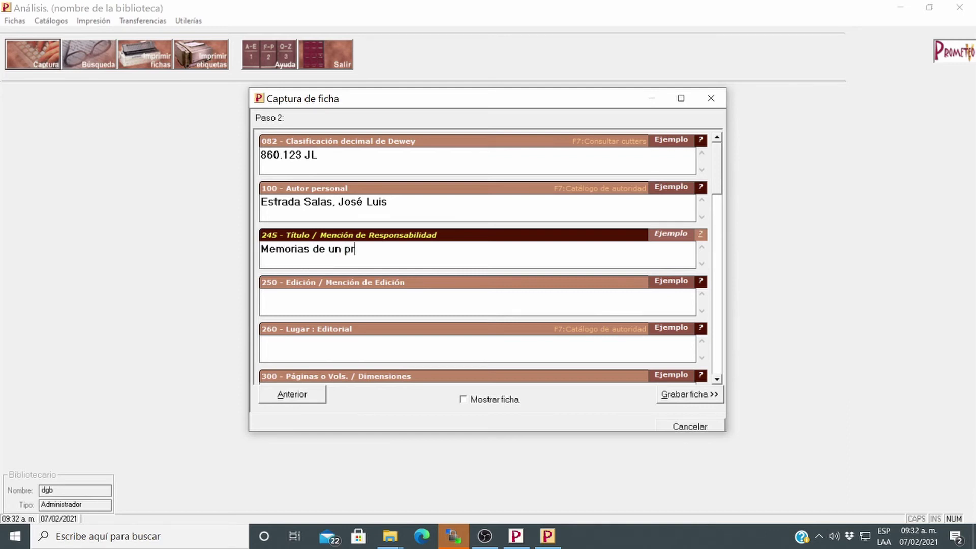
pyautogui.write('ofesor frustrado')
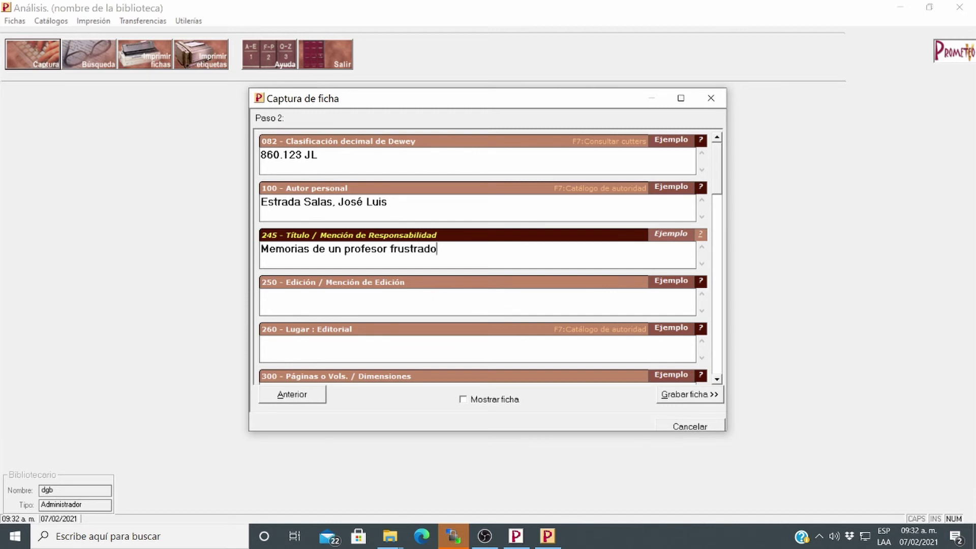
pyautogui.press('Tab')
pyautogui.hotkey('shift', 'Tab')
pyautogui.write(': El caso de You')
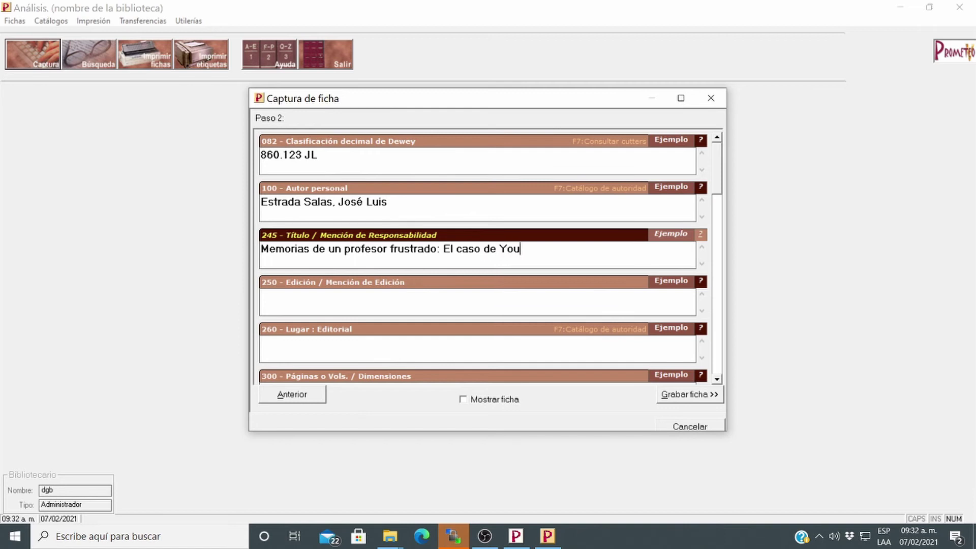
pyautogui.write('TUbe')
pyautogui.press('BackSpace')
pyautogui.press('BackSpace')
pyautogui.press('BackSpace')
pyautogui.press('BackSpace')
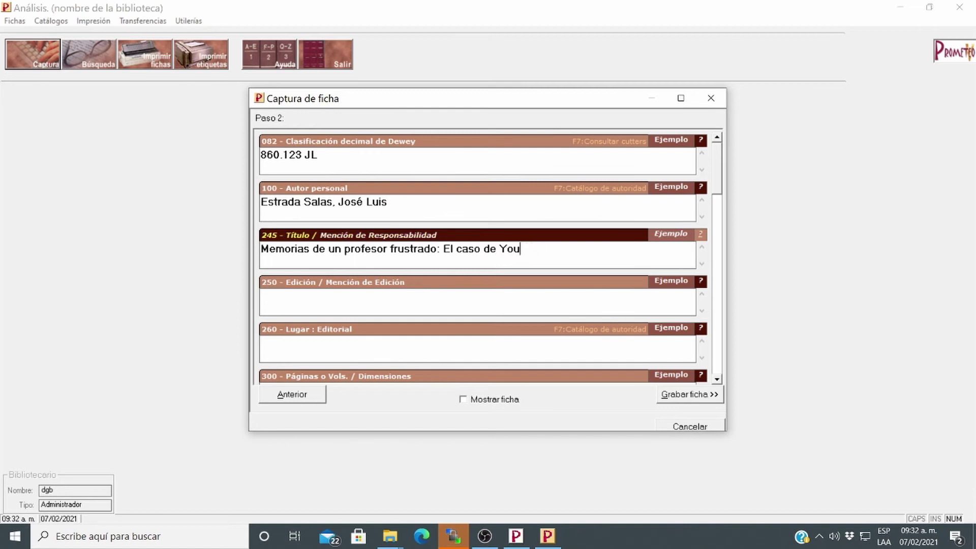
pyautogui.write('Tu')
# Set the 250 edition to 1a, checking the field's guidance
pyautogui.click(366, 305)
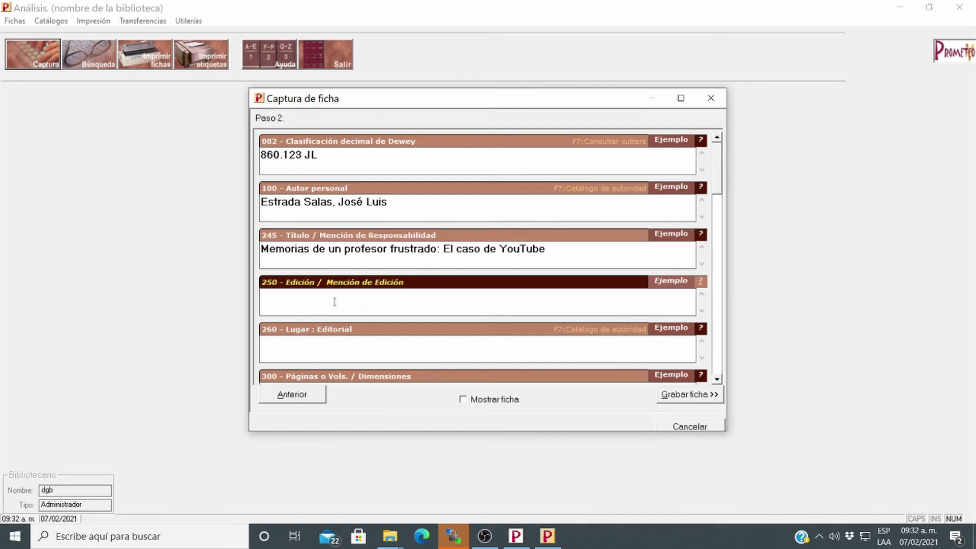
pyautogui.write('1a')
pyautogui.click(701, 283)
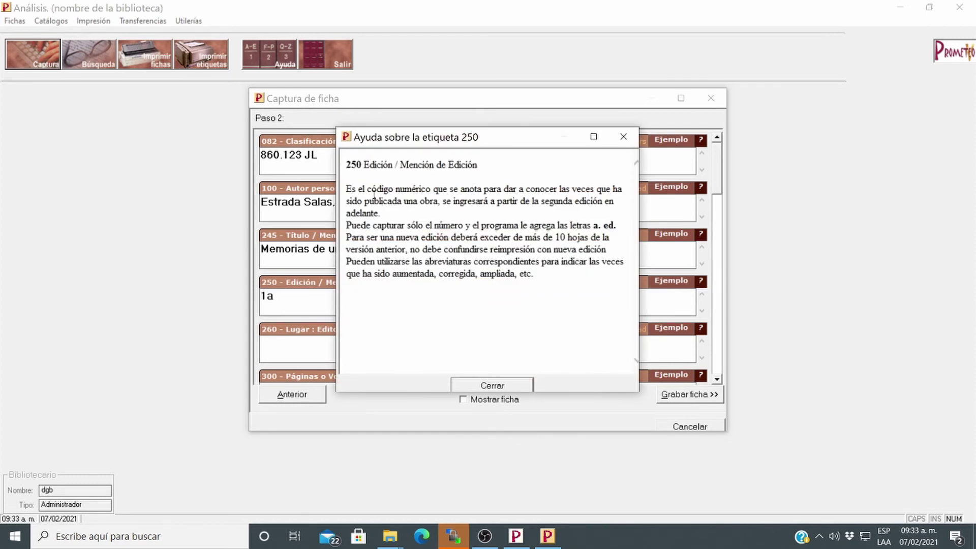
pyautogui.moveTo(367, 190); pyautogui.dragTo(321, 162)
pyautogui.click(461, 290)
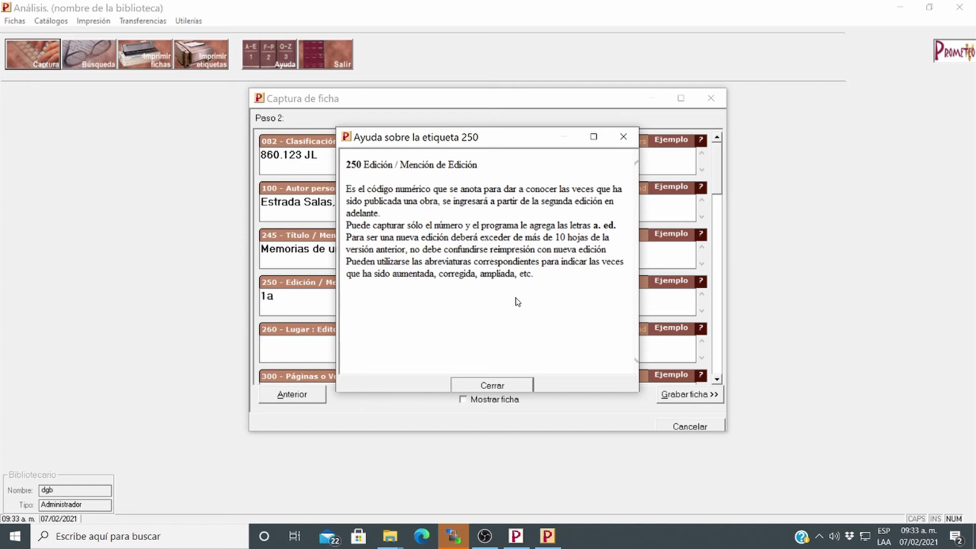
pyautogui.click(508, 386)
pyautogui.click(305, 349)
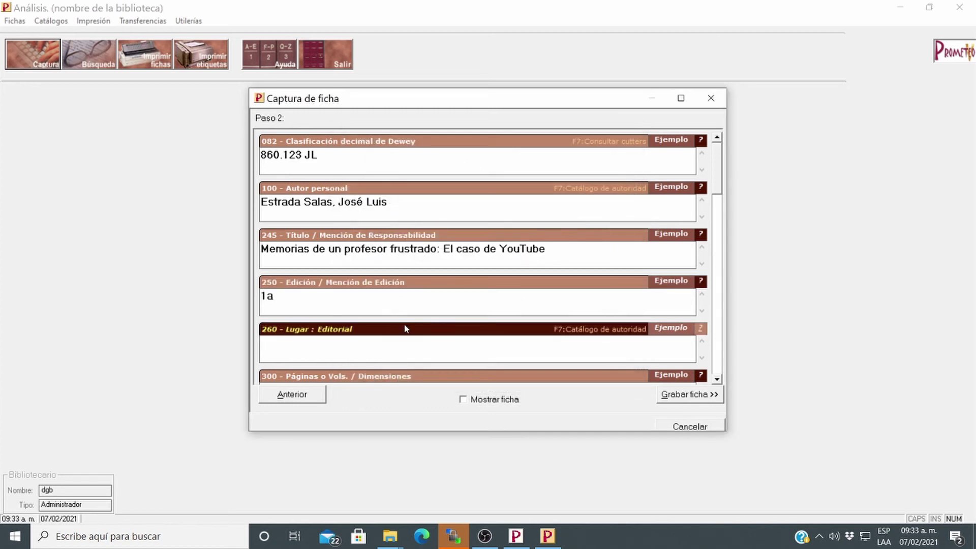
# Fill field 260 with 'México: Editorial Hnos. Porrúa', taking the publisher from the catalogue
pyautogui.write('México:')
pyautogui.press('F7')
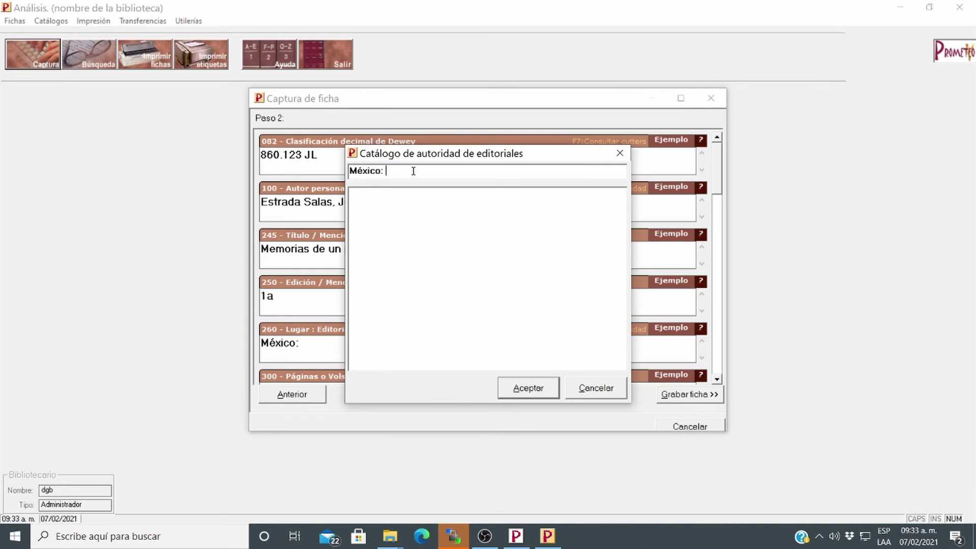
pyautogui.press('BackSpace')
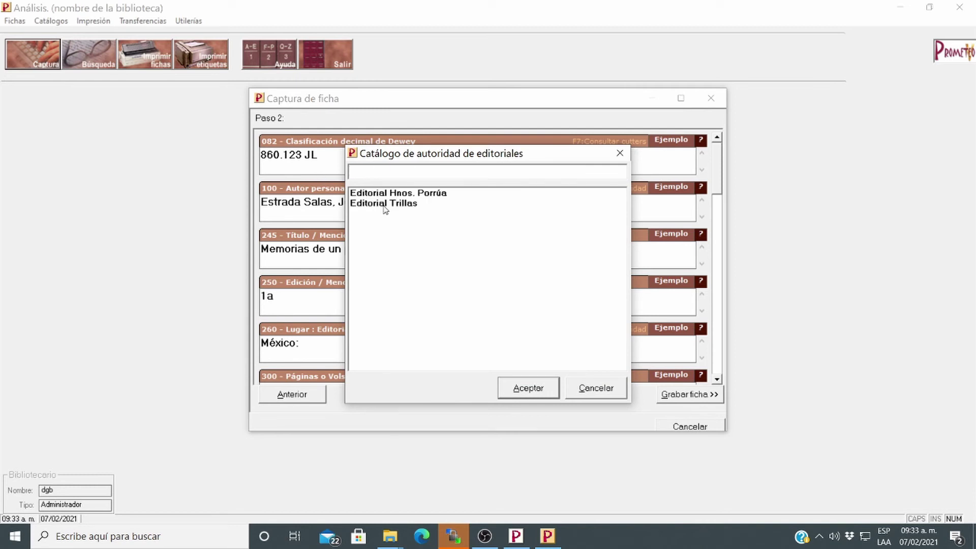
pyautogui.click(395, 194)
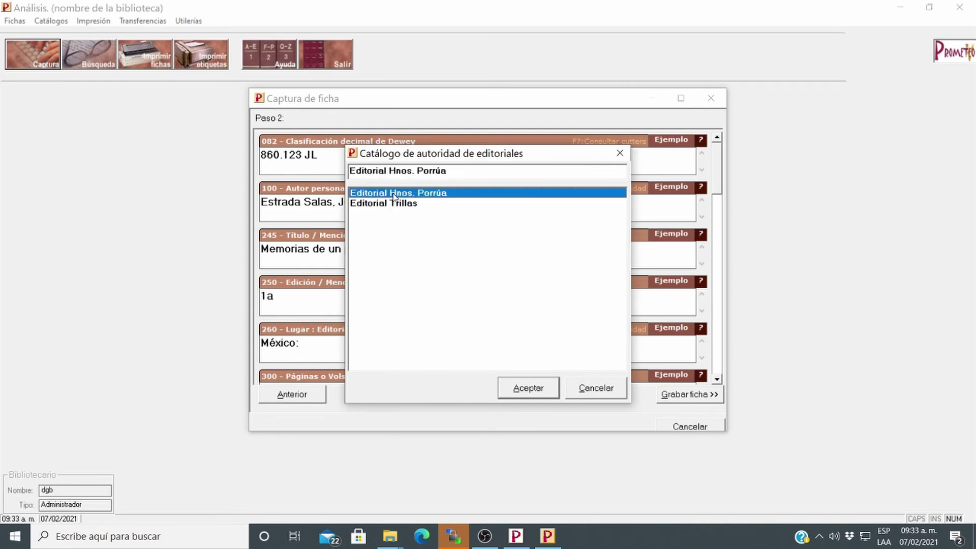
pyautogui.click(540, 389)
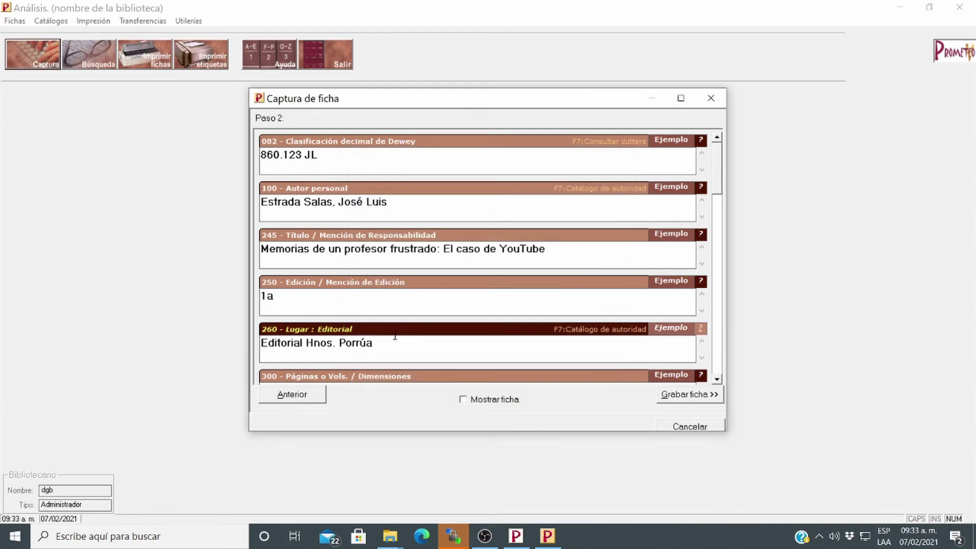
pyautogui.write('M')
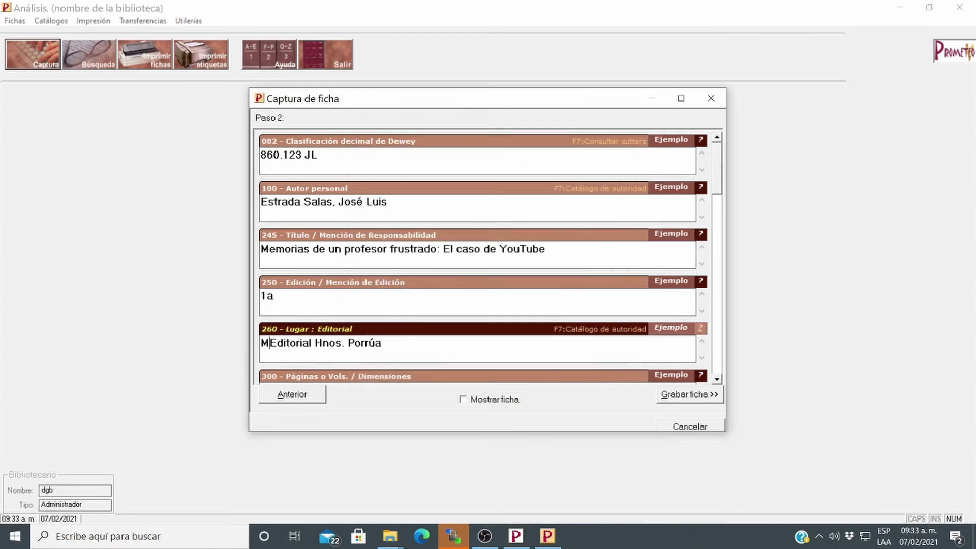
pyautogui.write('éxico:')
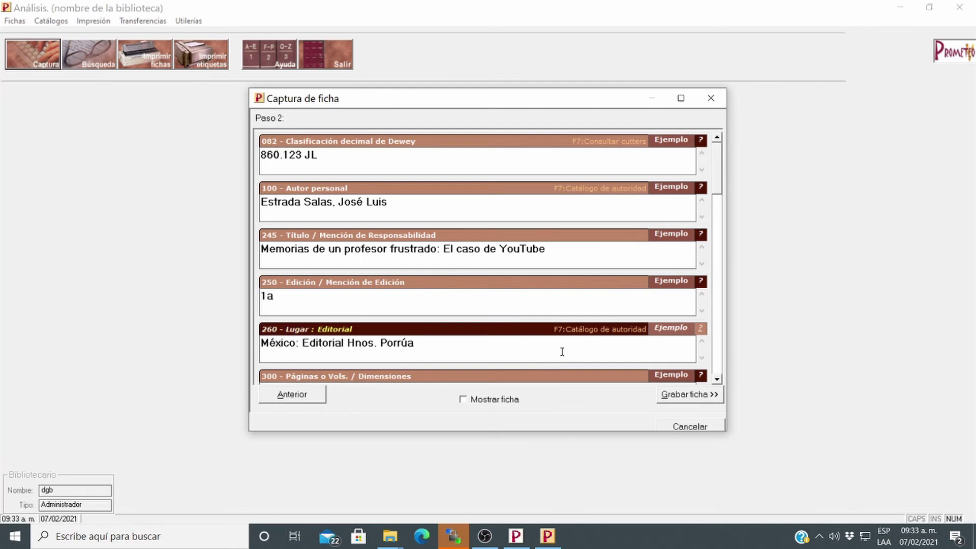
# Enter 500 in the 300 Páginas field
pyautogui.click(717, 379)
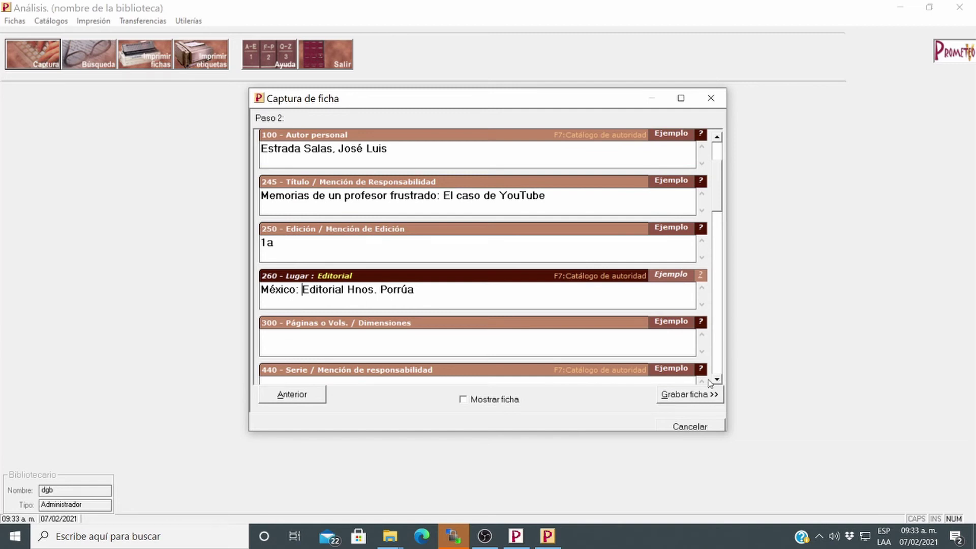
pyautogui.click(717, 379)
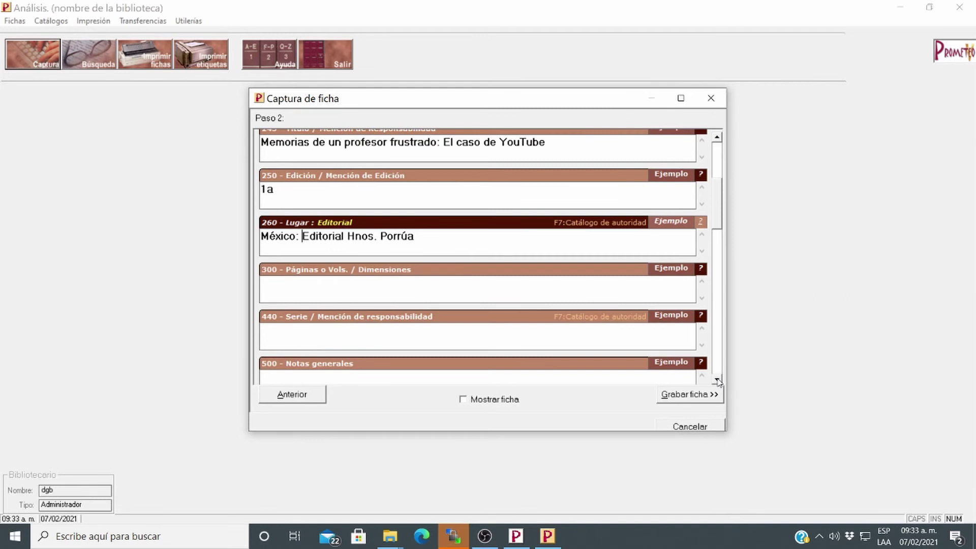
pyautogui.click(305, 288)
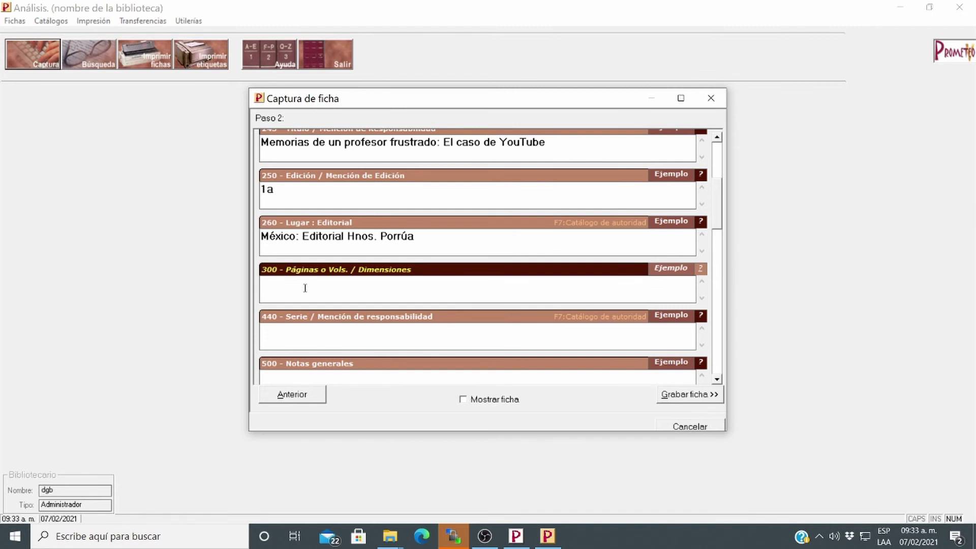
pyautogui.write('500')
pyautogui.click(717, 379)
pyautogui.click(717, 380)
pyautogui.click(327, 233)
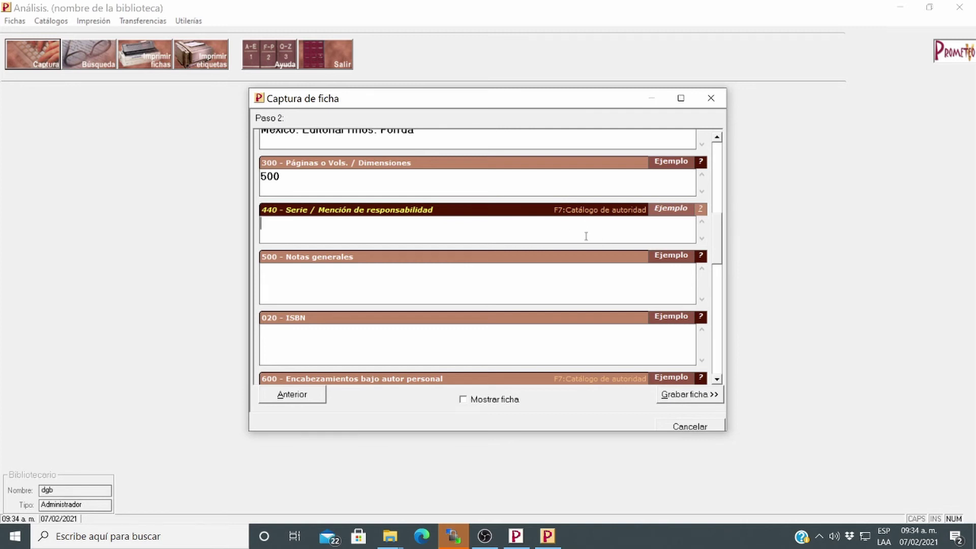
# Skip the empty series catalogue and add the note 'Ejemplo de captura de una ficha'
pyautogui.press('F7')
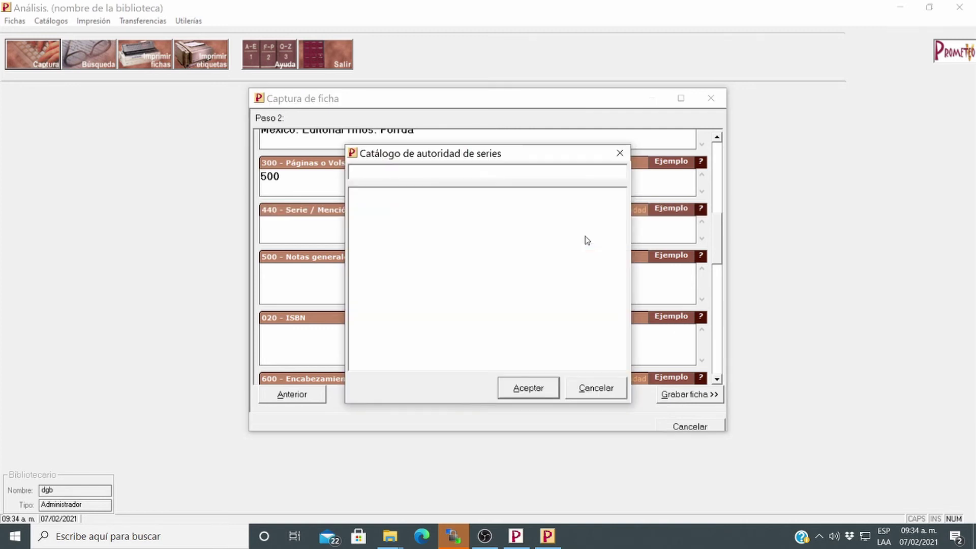
pyautogui.click(462, 290)
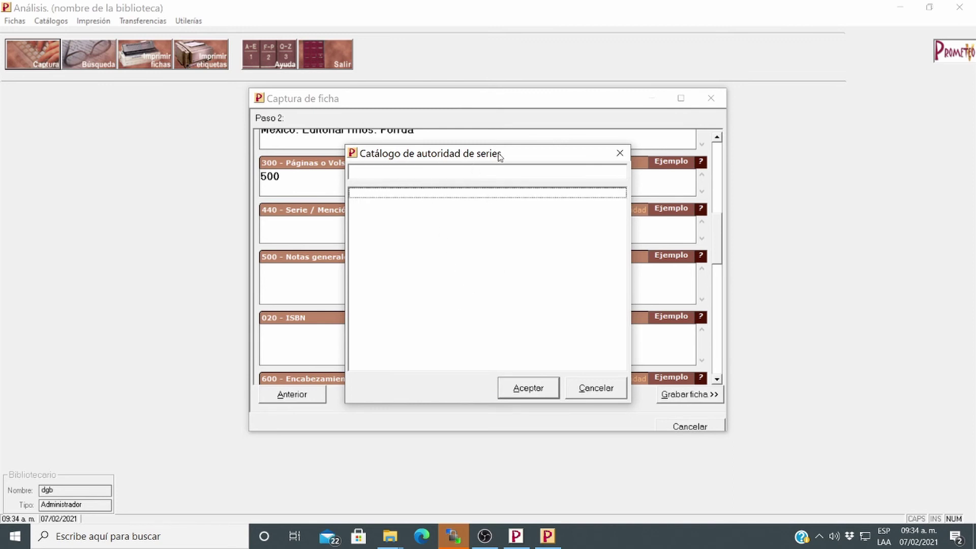
pyautogui.click(596, 388)
pyautogui.click(349, 287)
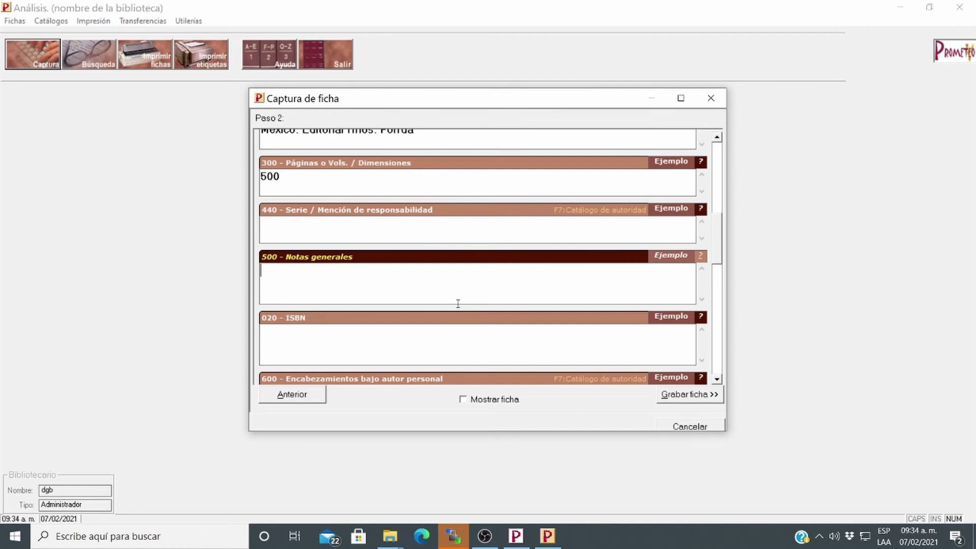
pyautogui.write('Ejemplo de captur')
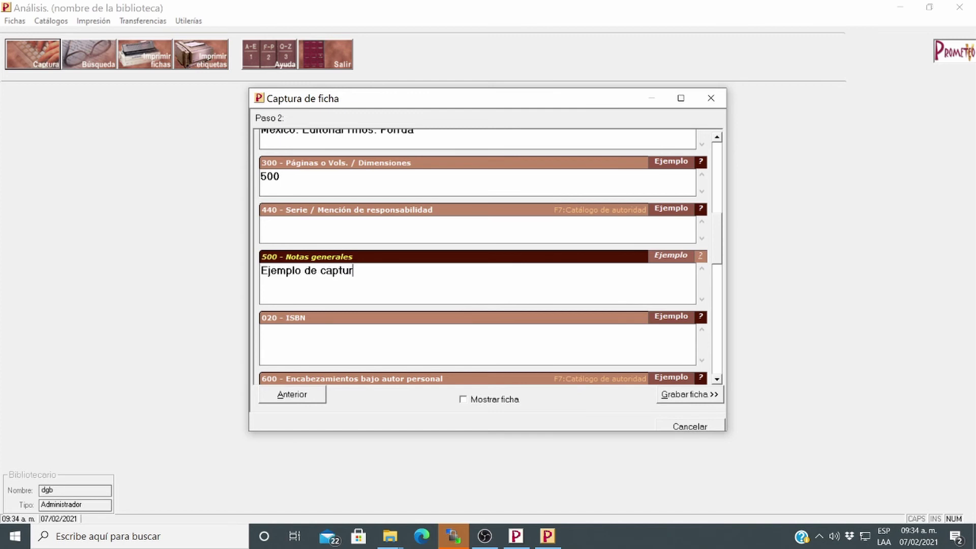
pyautogui.write('a de una ficha')
pyautogui.press('Tab')
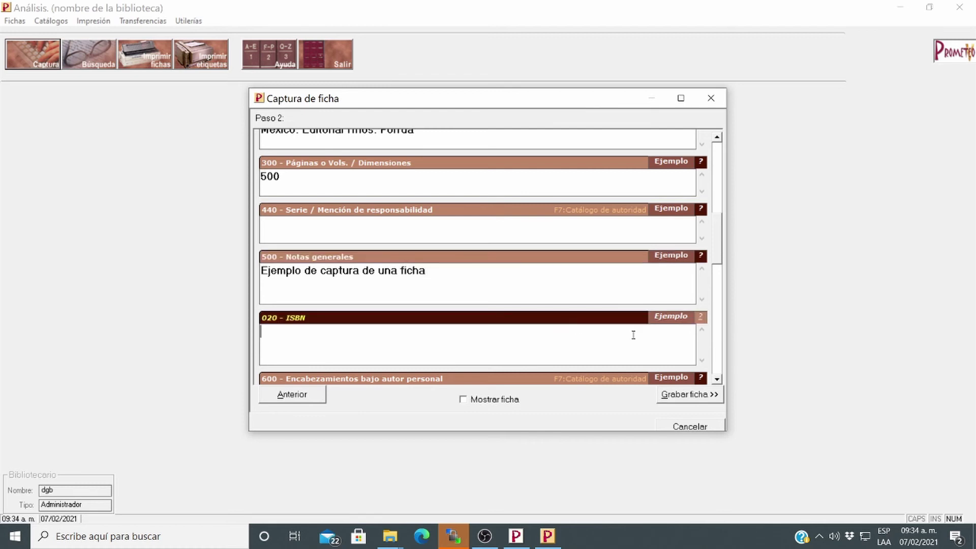
pyautogui.write('12345678912')
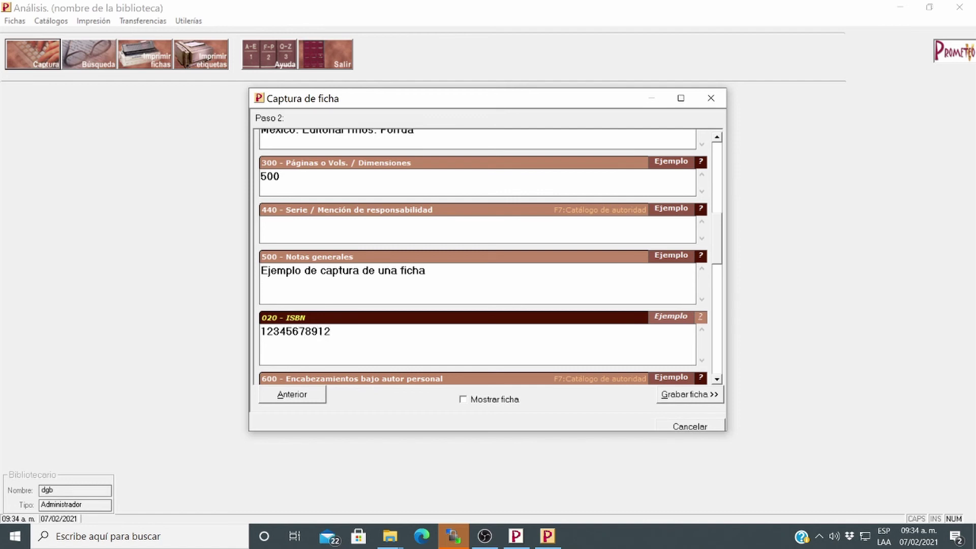
pyautogui.write('31')
# Enter library BM and the analyst's name, then save the record with Grabar ficha
pyautogui.click(717, 381)
pyautogui.click(718, 380)
pyautogui.click(718, 380)
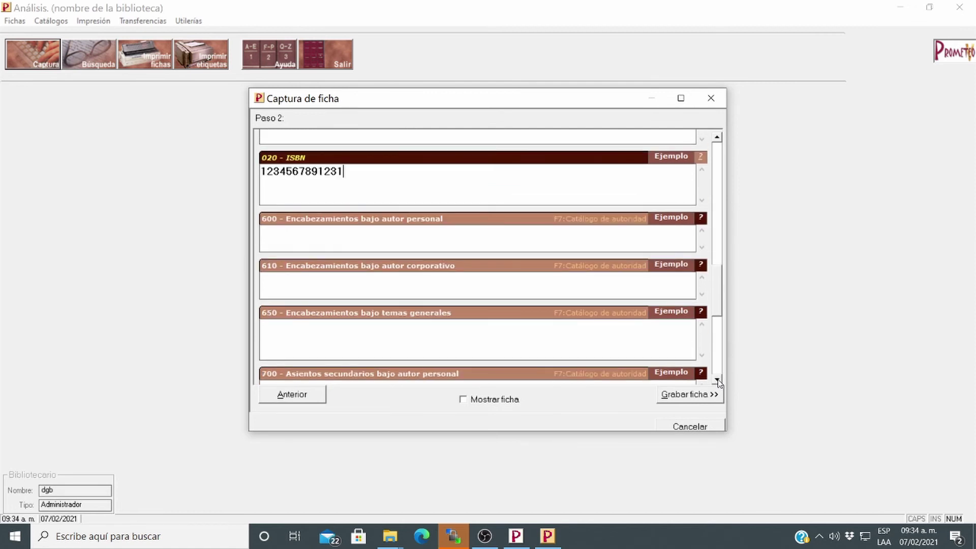
pyautogui.click(717, 380)
pyautogui.click(718, 381)
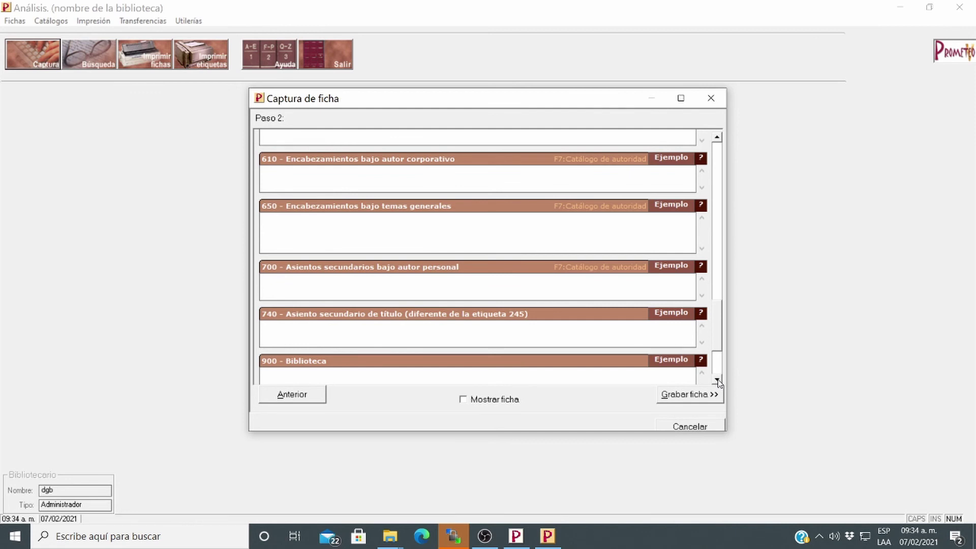
pyautogui.click(717, 381)
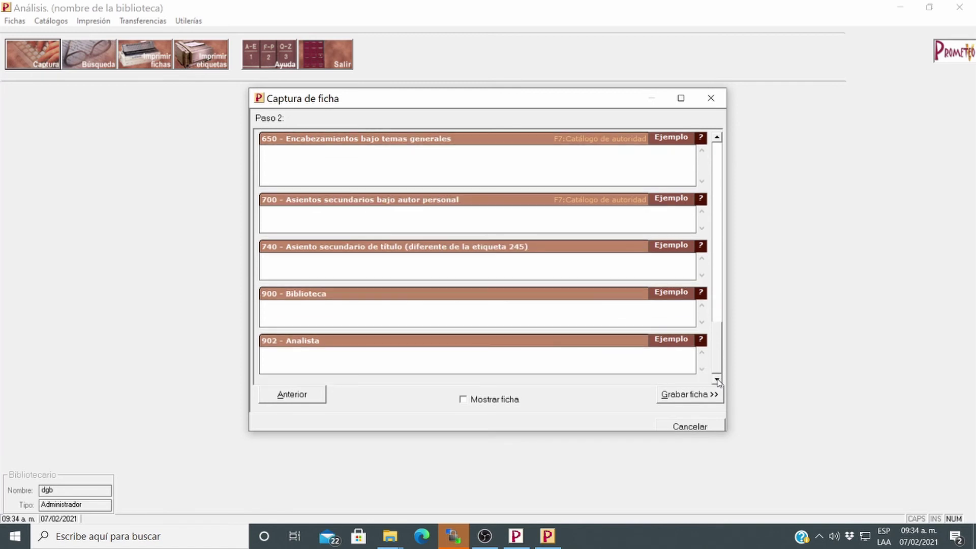
pyautogui.click(301, 309)
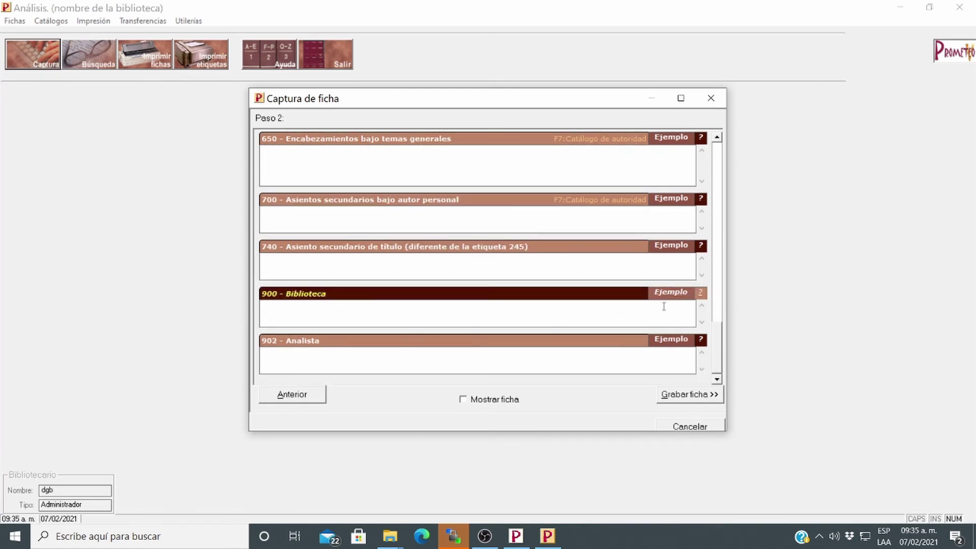
pyautogui.write('BM')
pyautogui.click(365, 356)
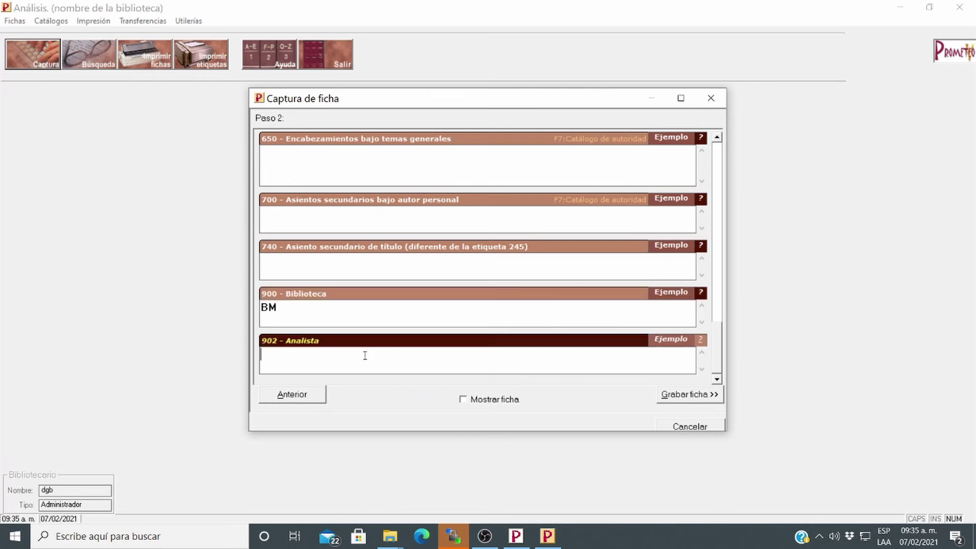
pyautogui.write('ESTRADA')
pyautogui.click(675, 401)
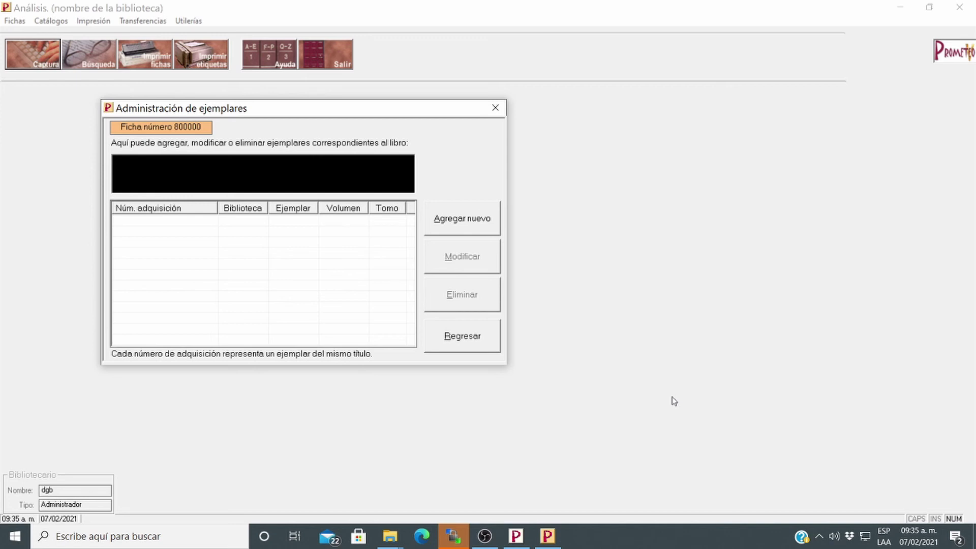
# Add copy with acquisition number 1 at 68 Biblioteca de México, ejemplar, volumen, tomo 1
pyautogui.click(456, 227)
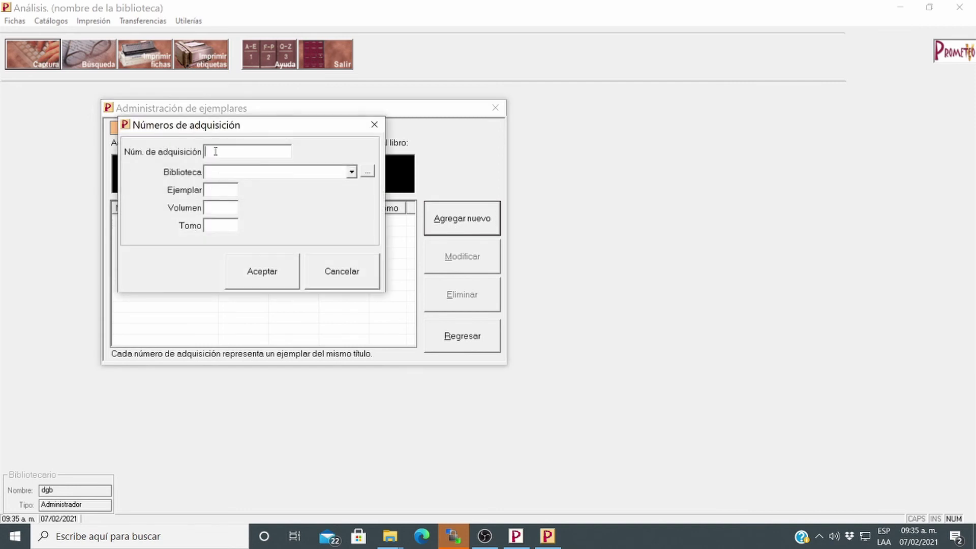
pyautogui.write('1')
pyautogui.press('Tab')
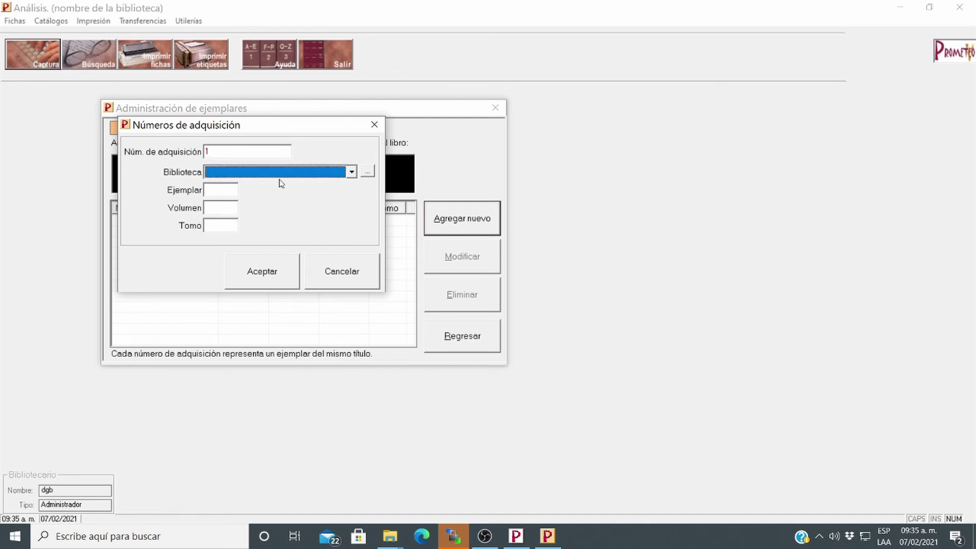
pyautogui.click(351, 172)
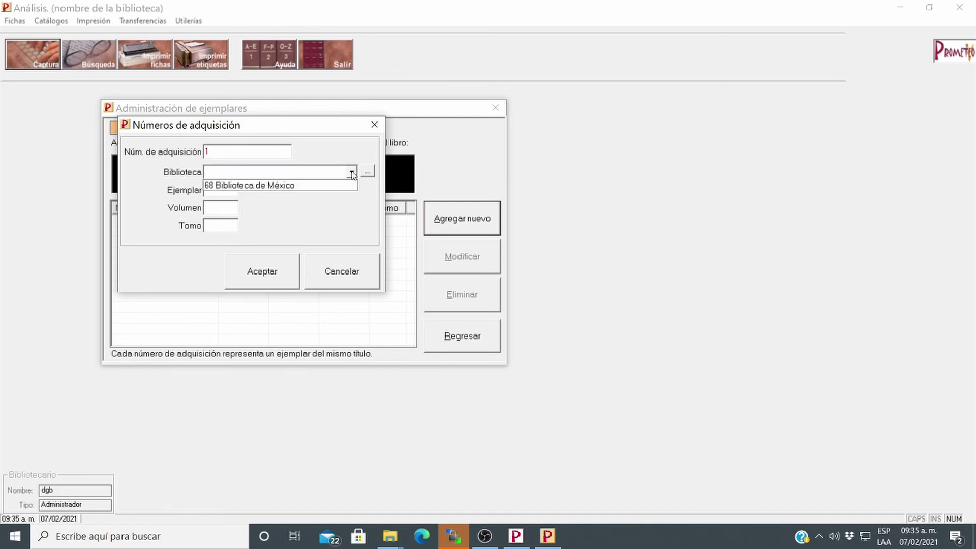
pyautogui.click(247, 186)
pyautogui.click(214, 190)
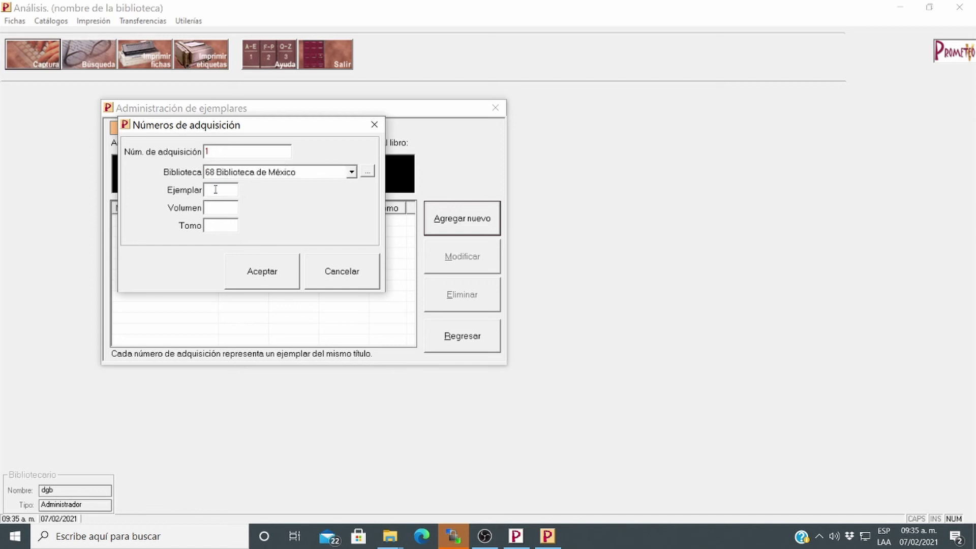
pyautogui.write('1')
pyautogui.click(224, 208)
pyautogui.write('1')
pyautogui.click(224, 227)
pyautogui.write('1')
pyautogui.click(285, 274)
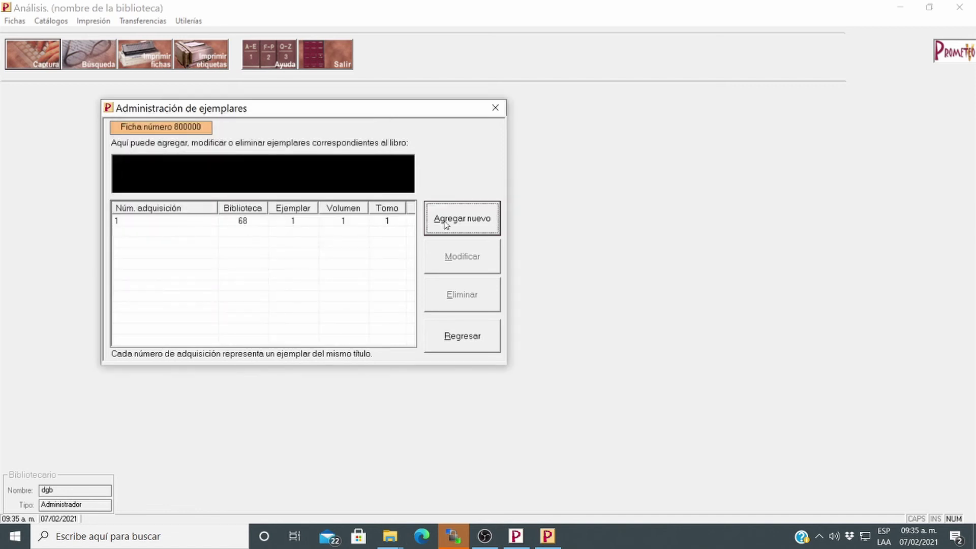
# Add copy with acquisition number 2 at 68 Biblioteca de México, ejemplar 2
pyautogui.click(447, 225)
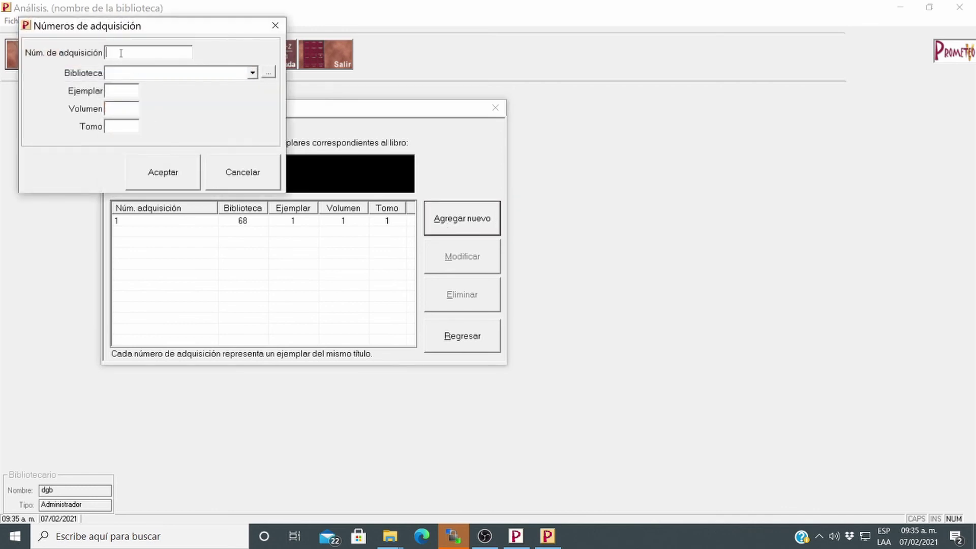
pyautogui.write('2')
pyautogui.click(127, 74)
pyautogui.click(129, 85)
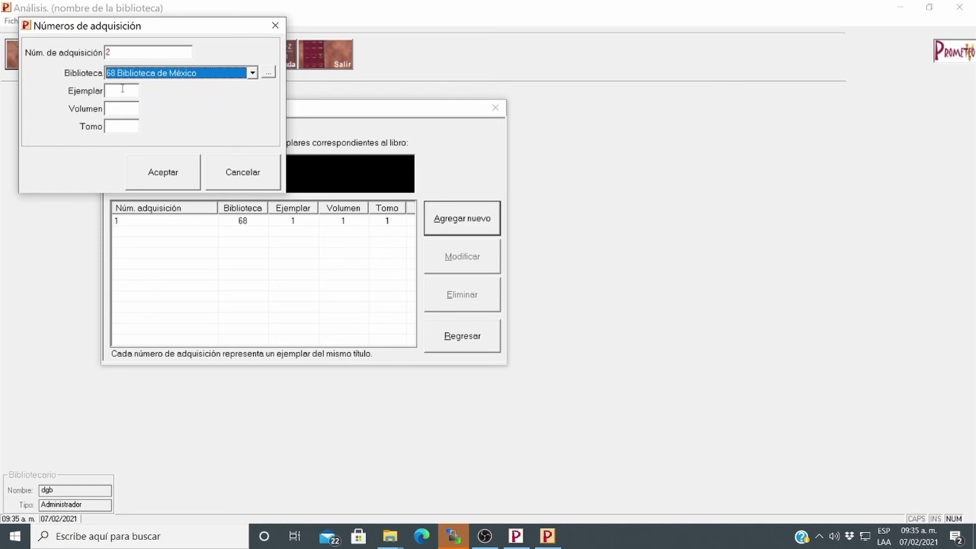
pyautogui.moveTo(158, 28); pyautogui.dragTo(296, 129)
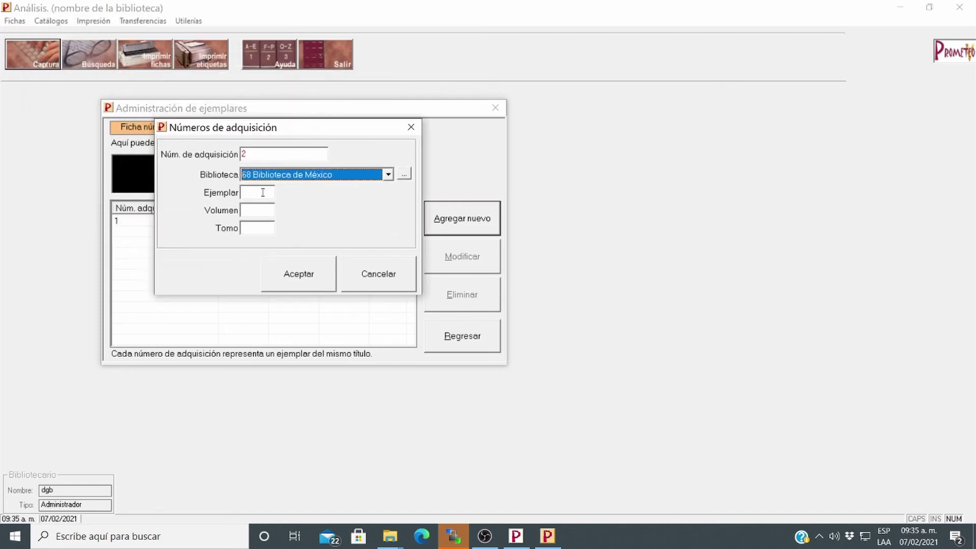
pyautogui.click(263, 193)
pyautogui.write('2')
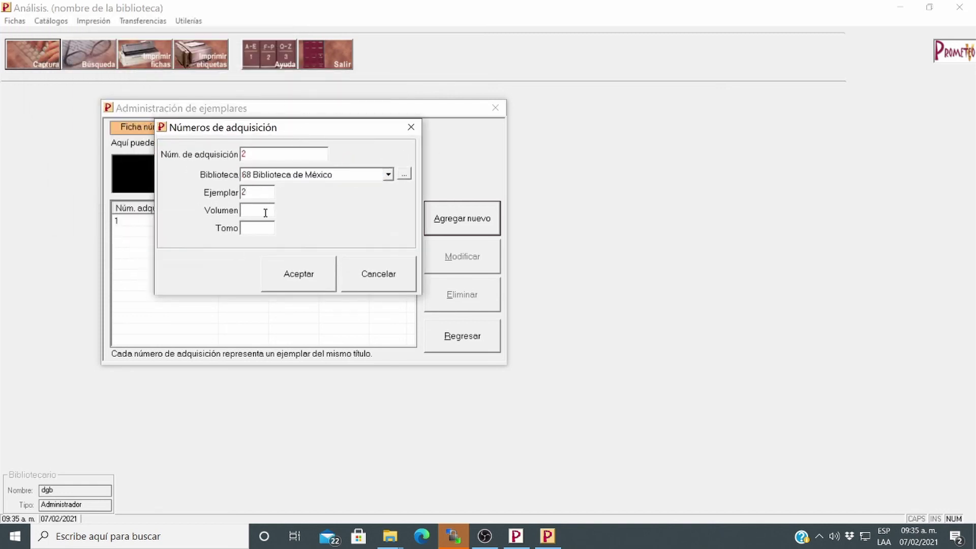
pyautogui.click(263, 210)
pyautogui.write('1')
pyautogui.click(259, 228)
pyautogui.write('1')
pyautogui.click(284, 271)
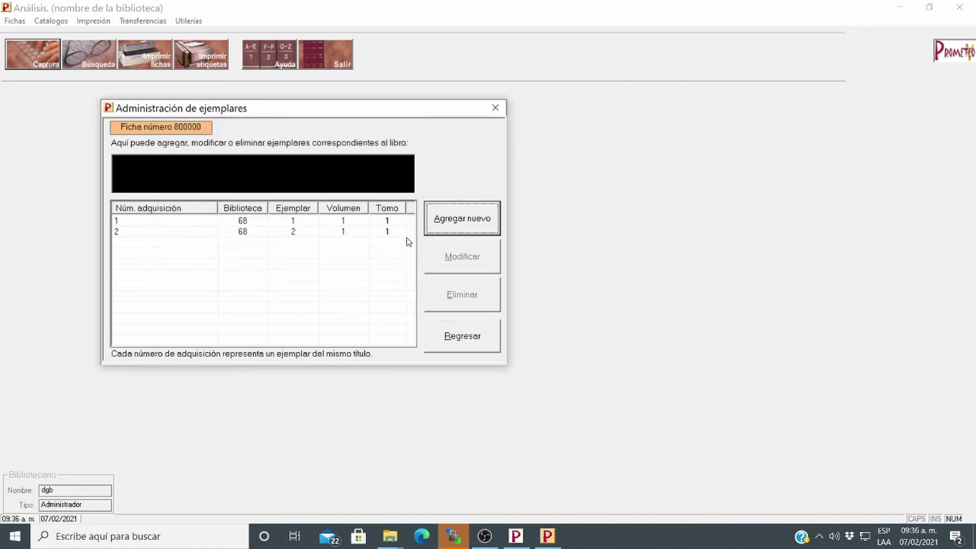
# Register copy 3 with acquisition number 600, volume 1, tomo 1 at 68 Biblioteca de México
pyautogui.click(469, 226)
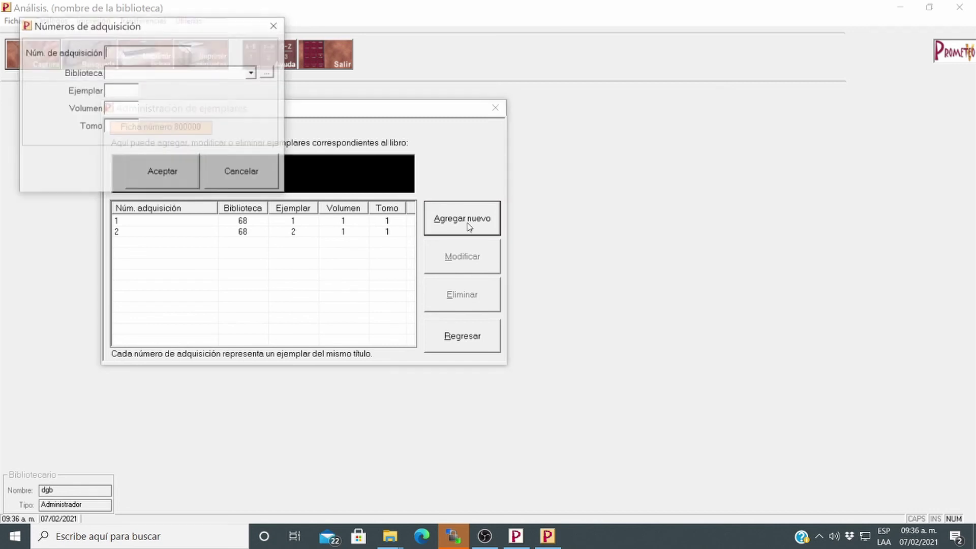
pyautogui.moveTo(151, 32); pyautogui.dragTo(394, 177)
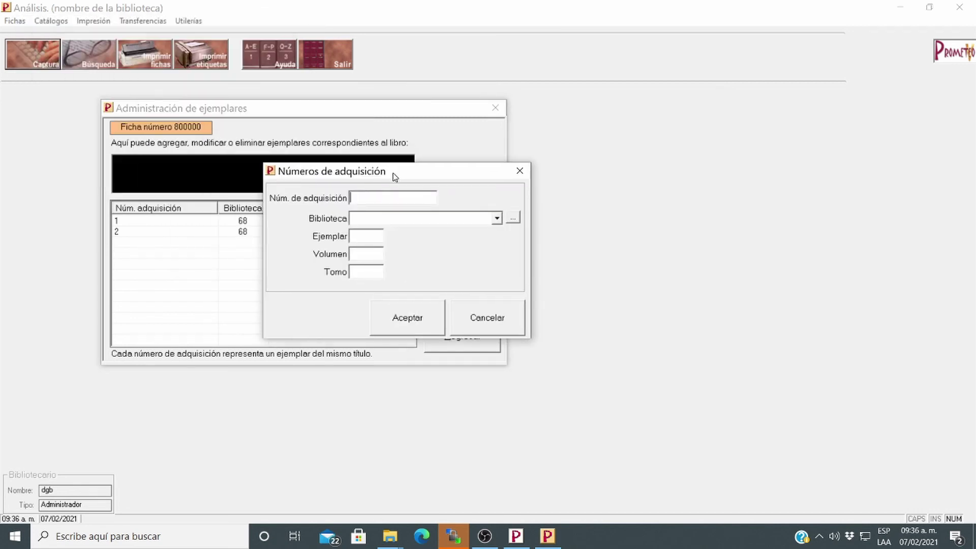
pyautogui.click(366, 194)
pyautogui.write('600')
pyautogui.press('Tab')
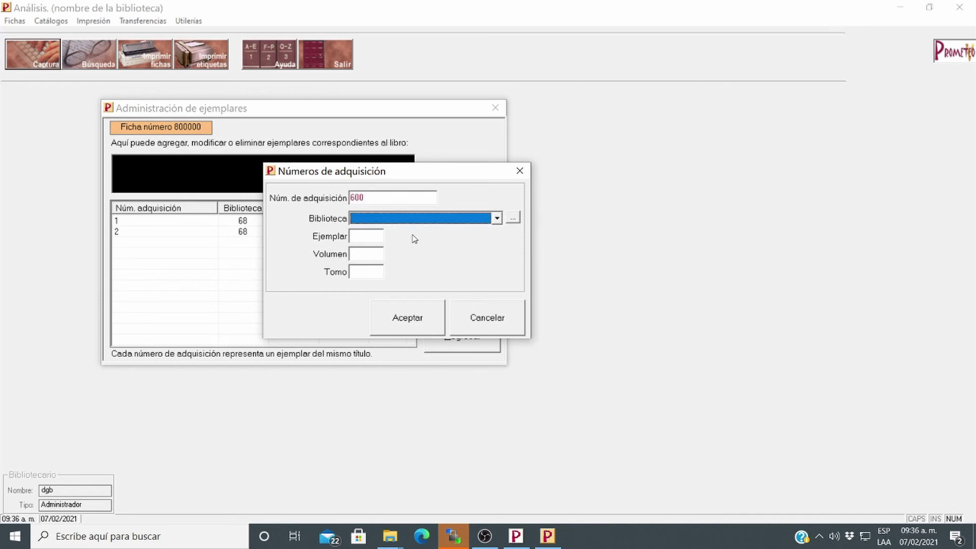
pyautogui.click(440, 220)
pyautogui.click(409, 232)
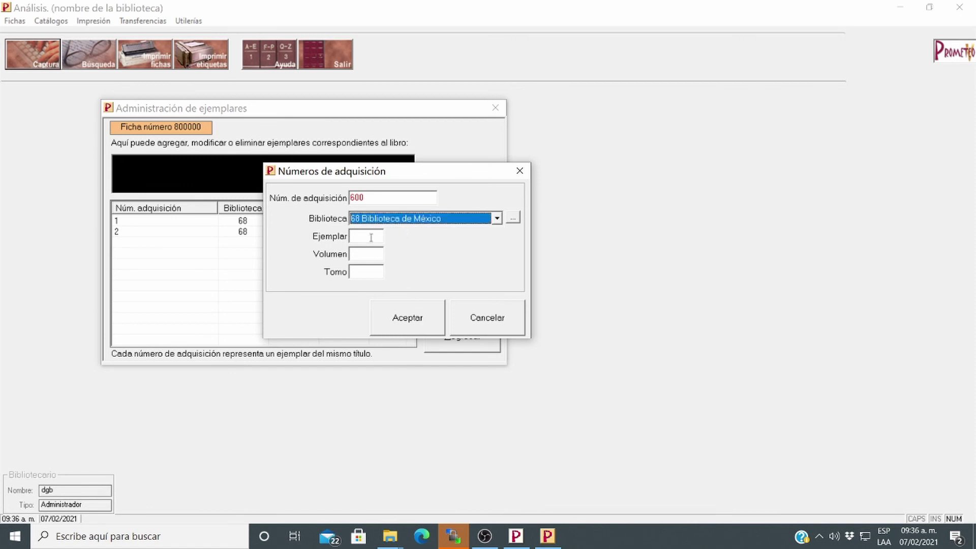
pyautogui.click(372, 238)
pyautogui.write('3')
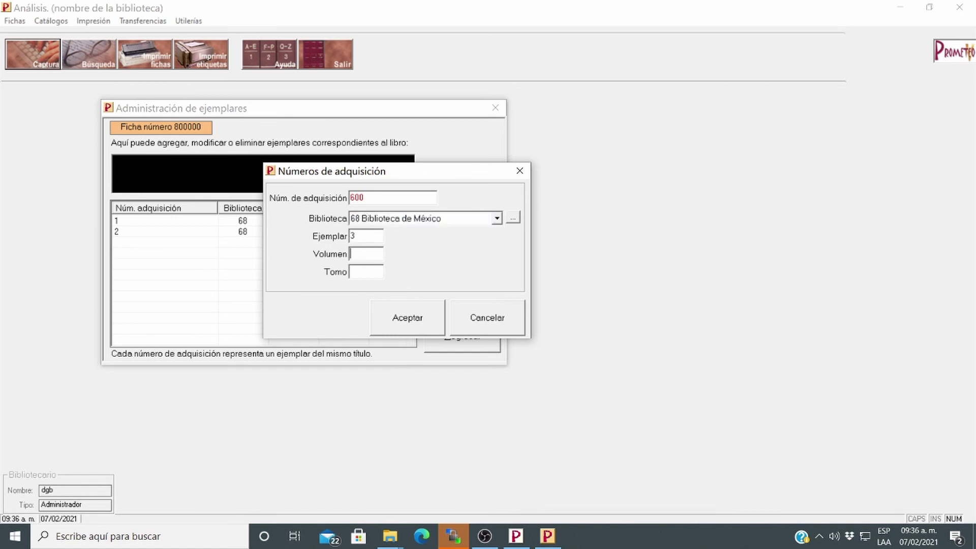
pyautogui.write('1')
pyautogui.click(357, 273)
pyautogui.write('1')
pyautogui.click(404, 327)
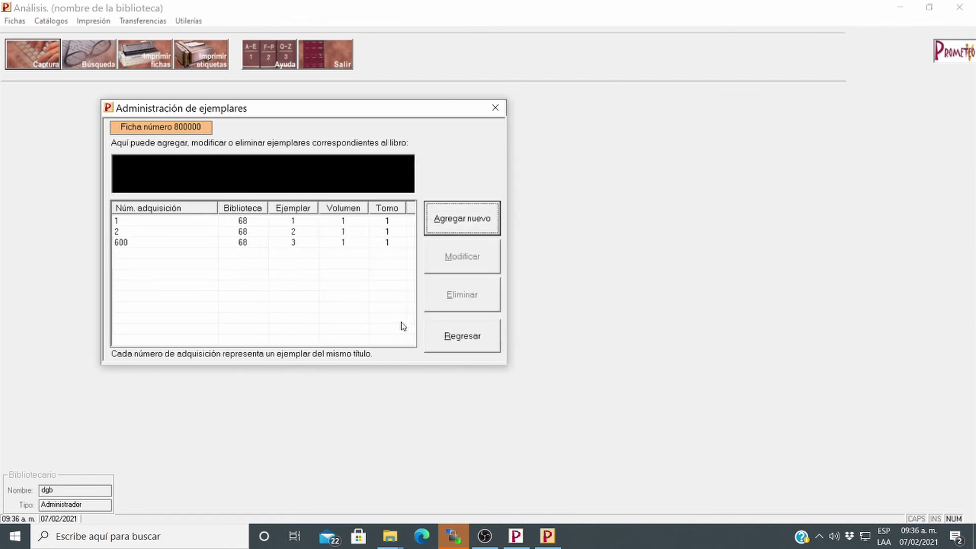
# Leave Administración de ejemplares with the three copies (acquisition numbers 1, 2, 600) saved
pyautogui.click(469, 344)
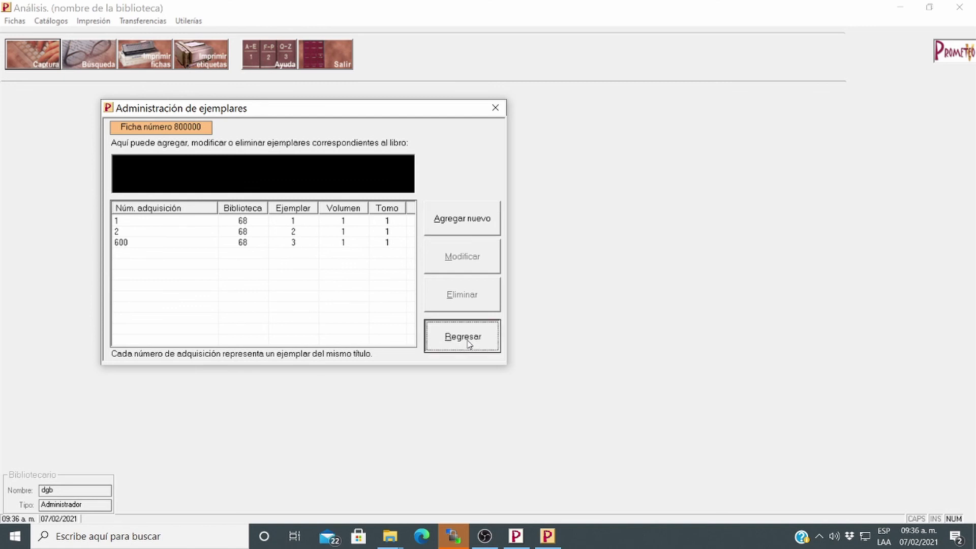